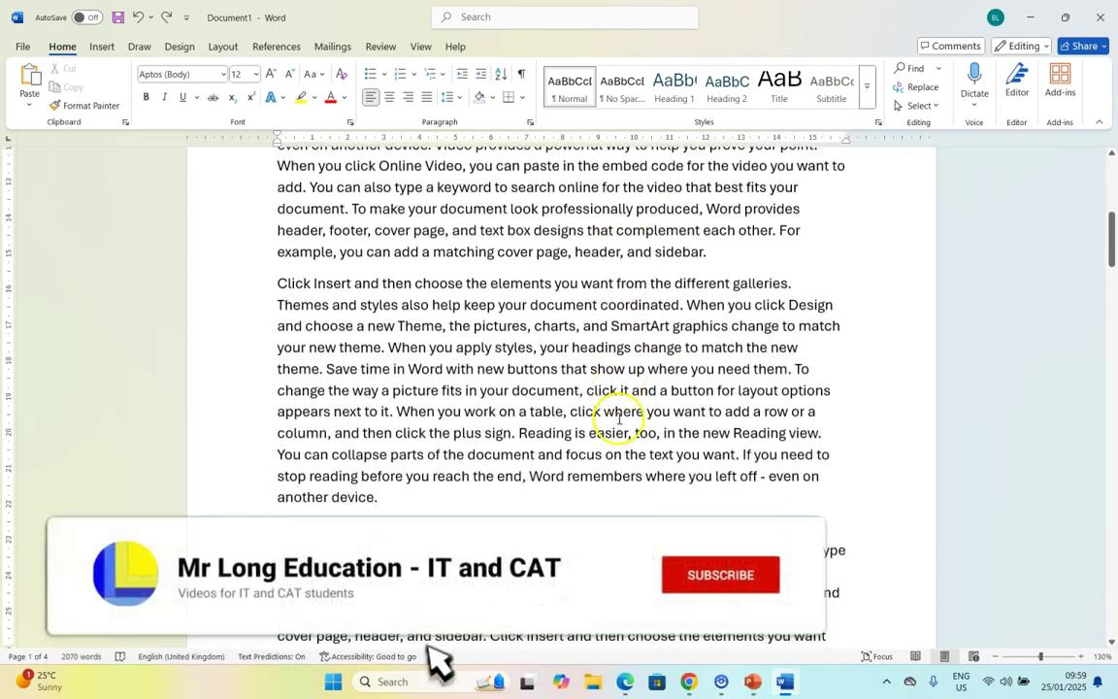
pyautogui.scroll(-12, 619, 420)
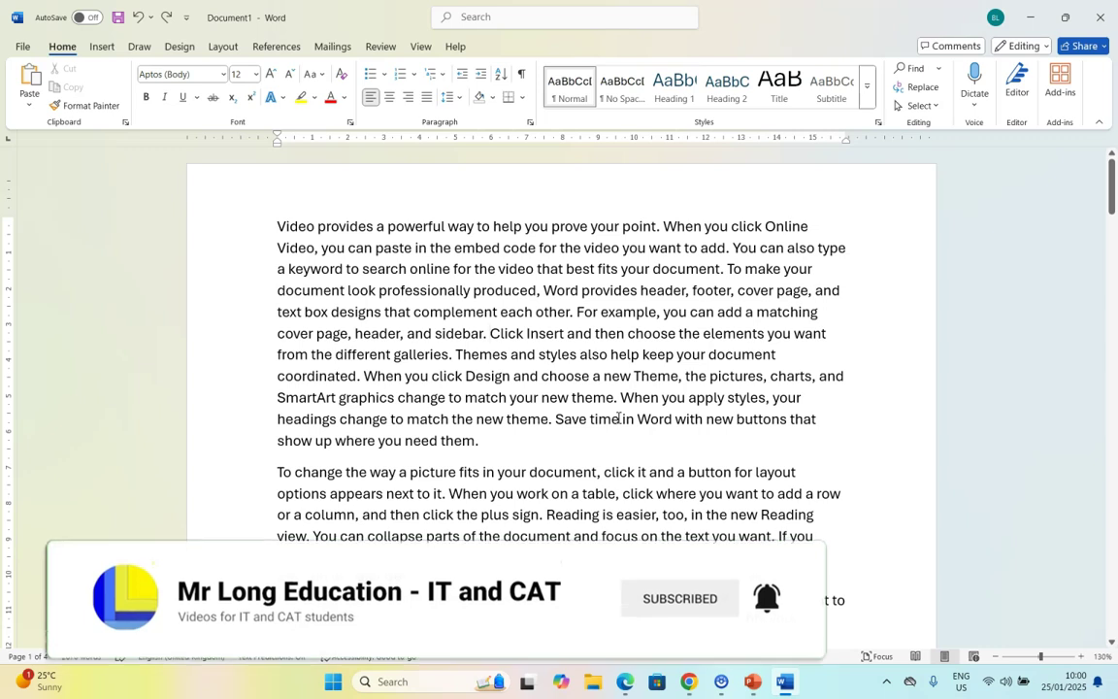
# Apply Continuous line numbering and confirm page 2 continues counting from 43.
pyautogui.click(222, 47)
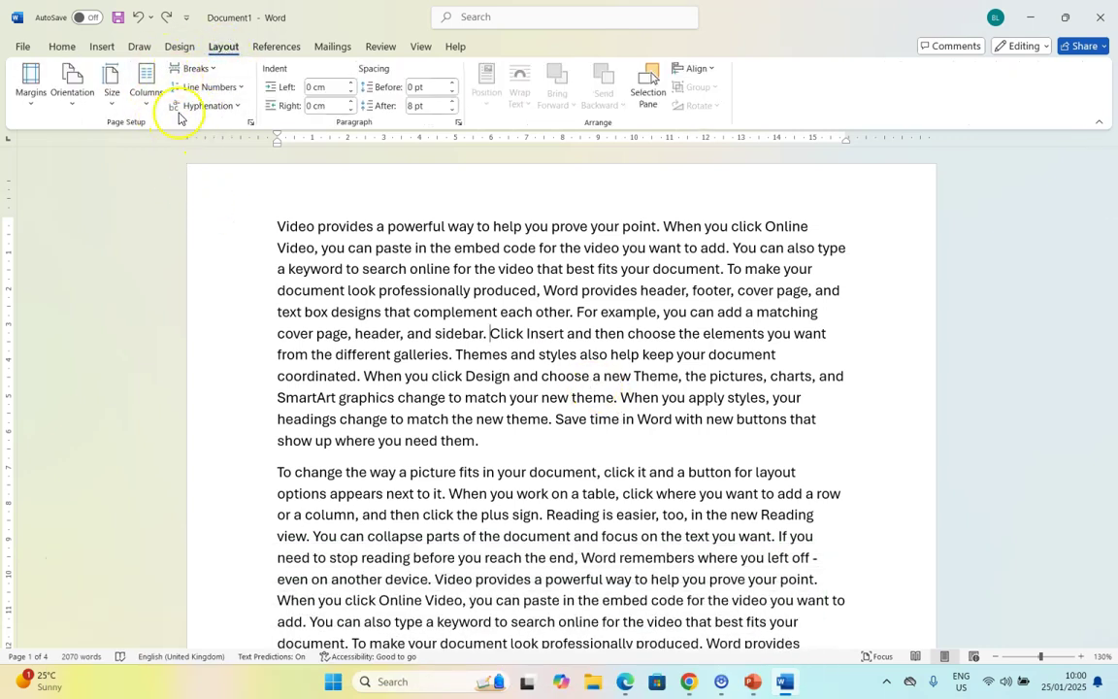
pyautogui.click(240, 89)
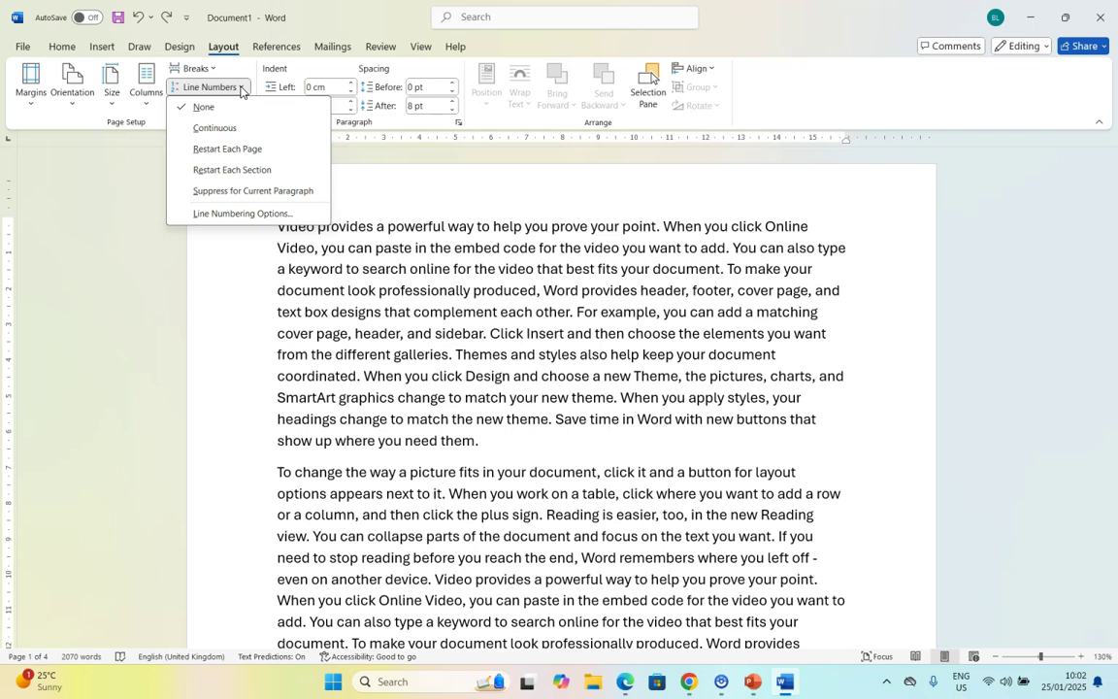
pyautogui.click(226, 137)
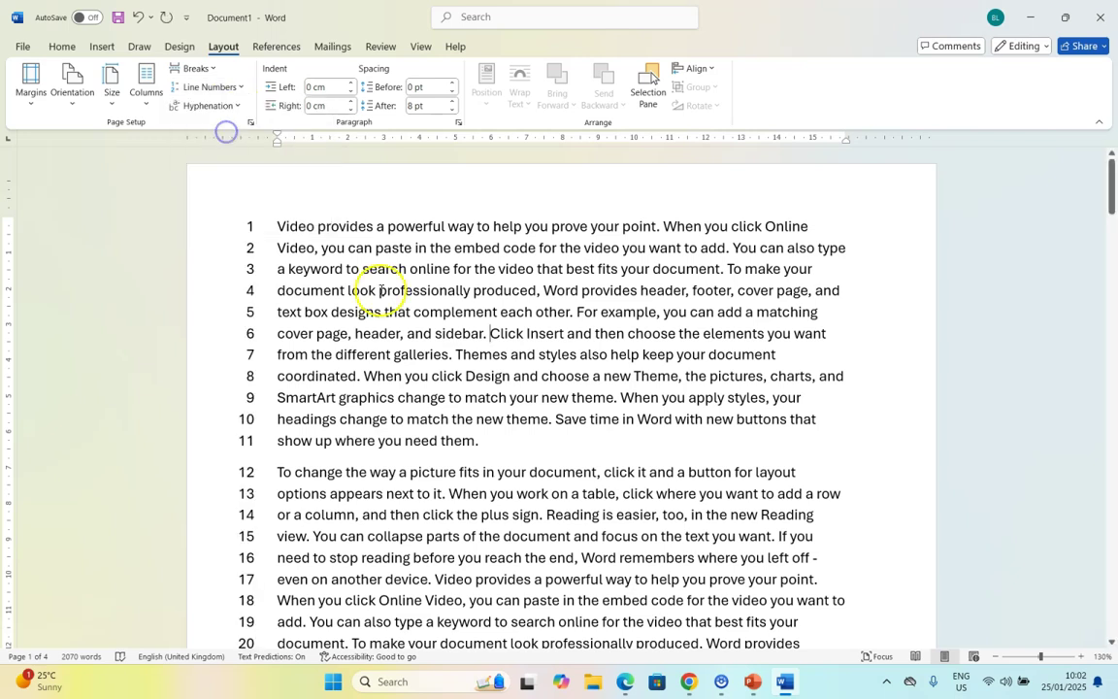
pyautogui.scroll(-5, 245, 237)
pyautogui.scroll(-9, 249, 243)
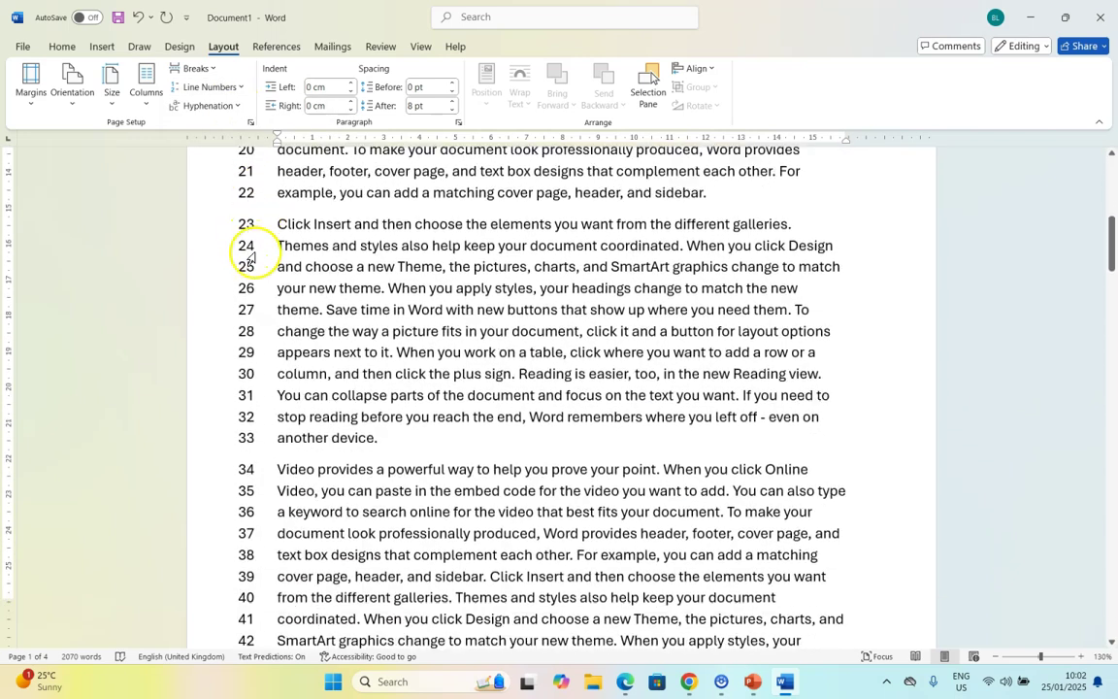
pyautogui.scroll(-2, 250, 260)
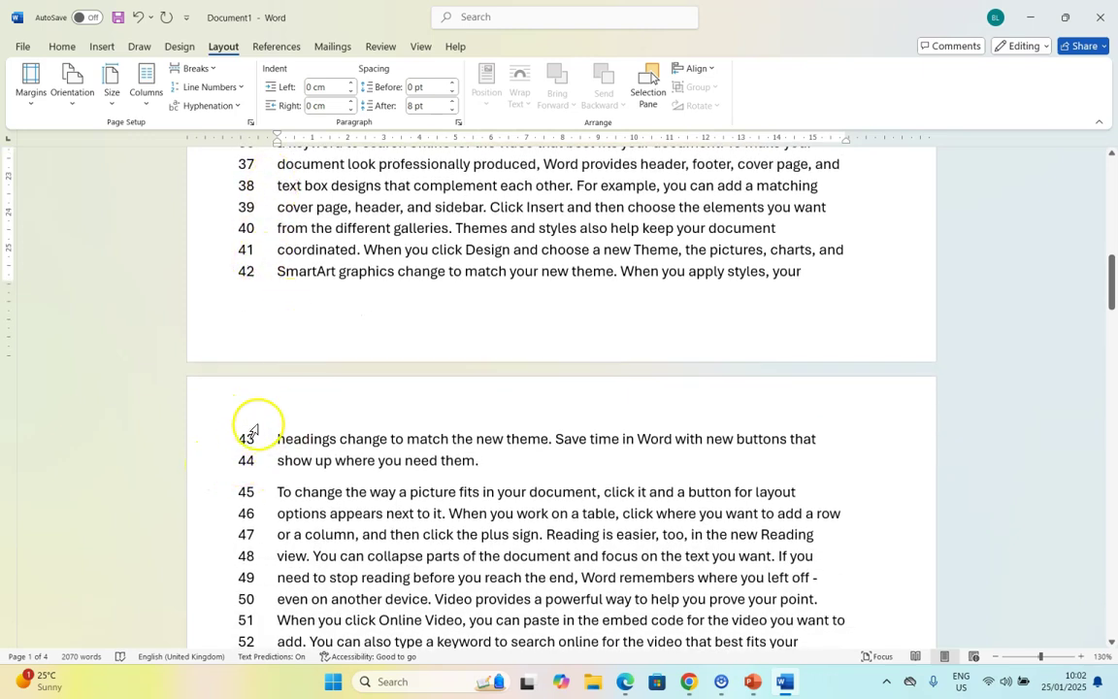
pyautogui.scroll(-4, 251, 447)
pyautogui.scroll(15, 250, 447)
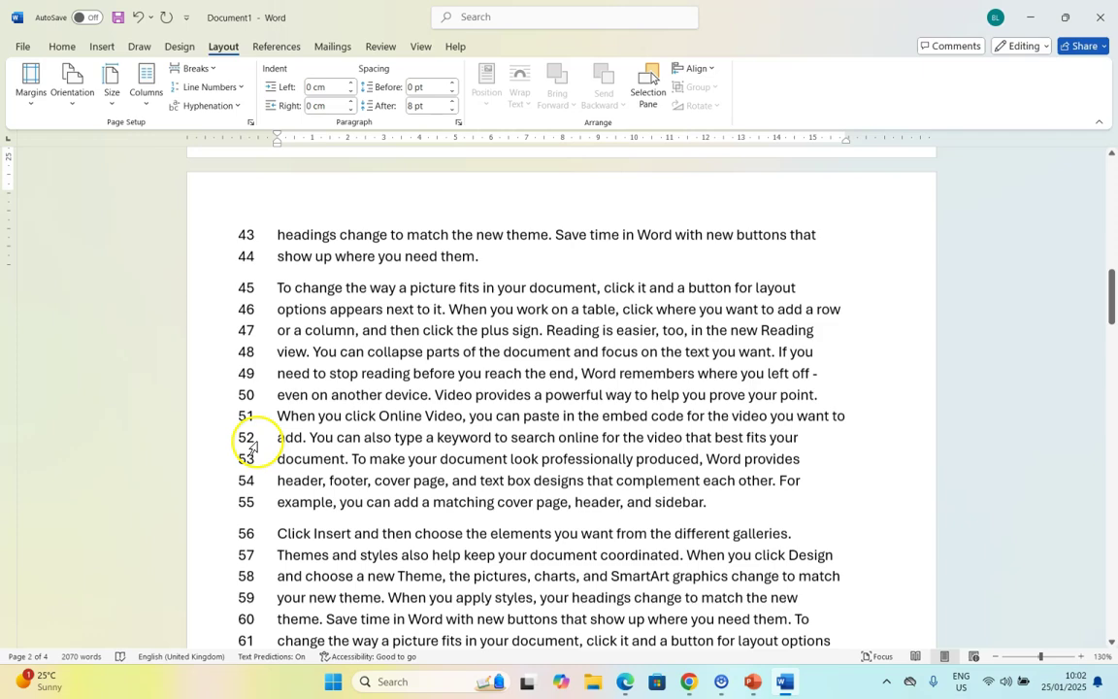
# From page 2, set line numbering to Restart Each Page so it starts again at 1.
pyautogui.click(242, 87)
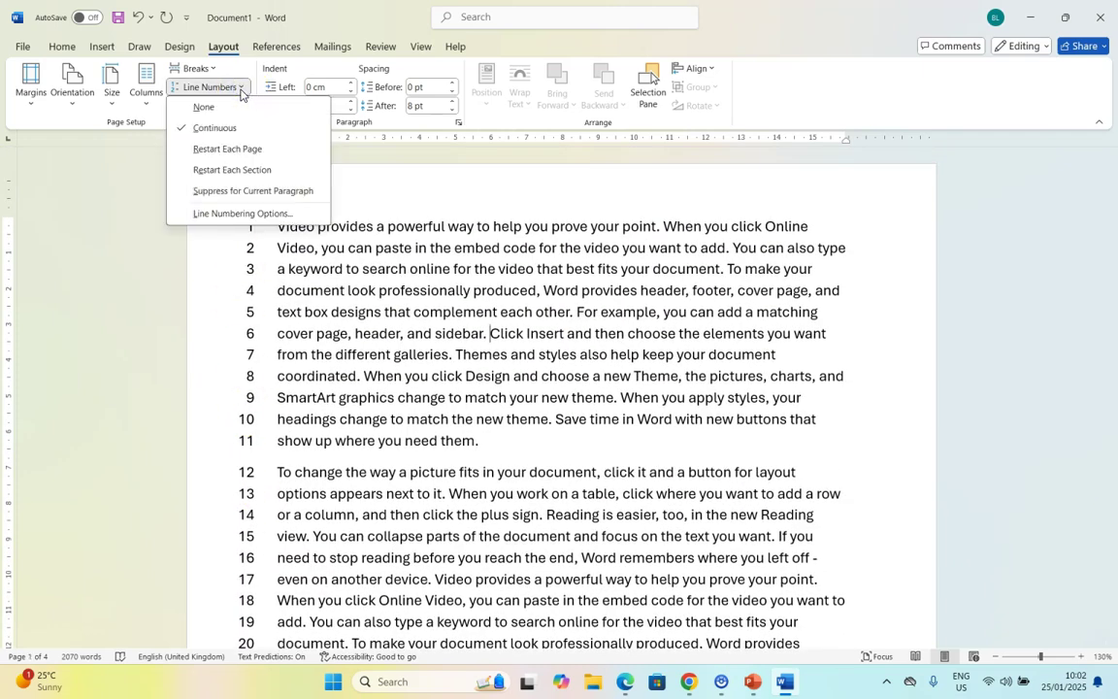
pyautogui.scroll(-6, 432, 291)
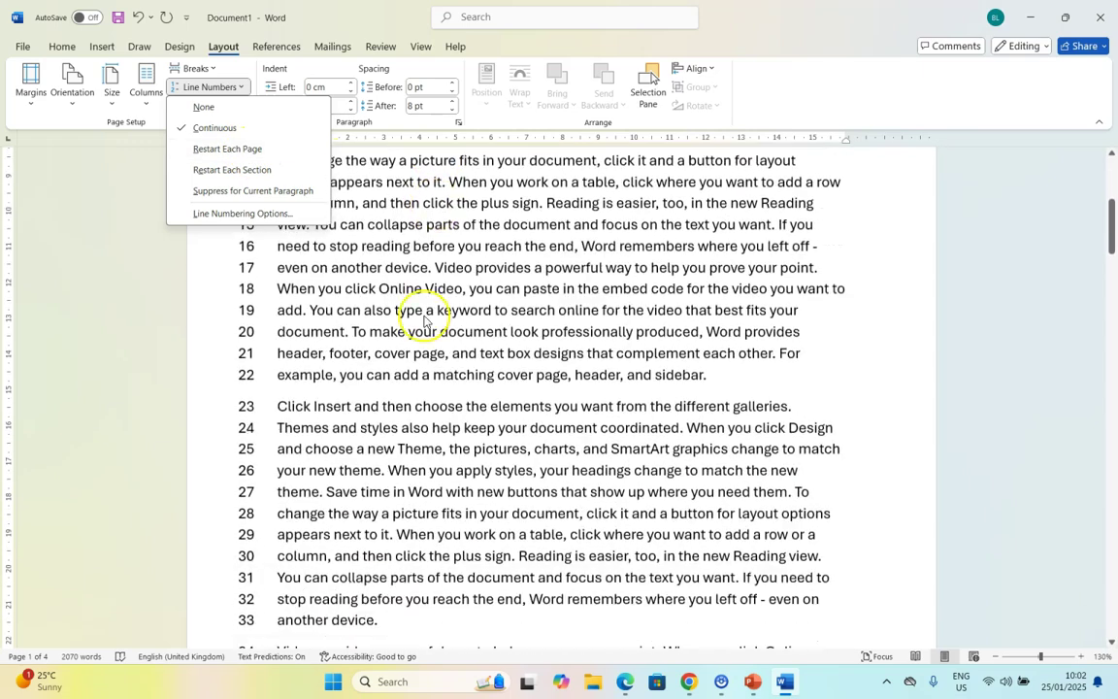
pyautogui.scroll(-8, 424, 325)
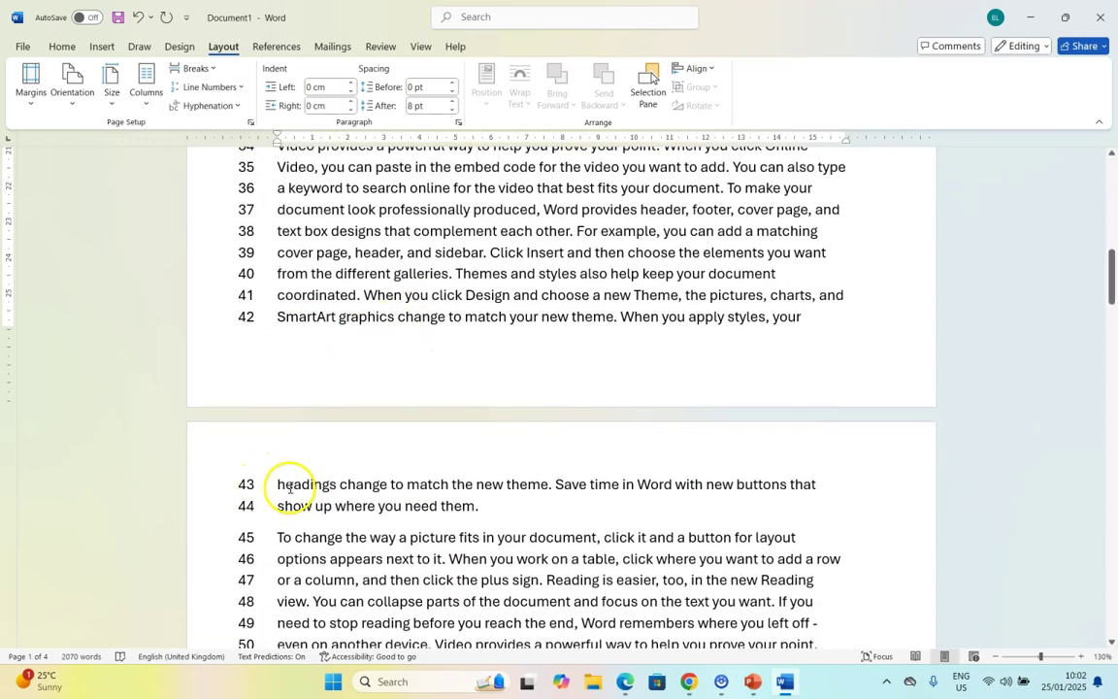
pyautogui.click(290, 488)
pyautogui.click(241, 87)
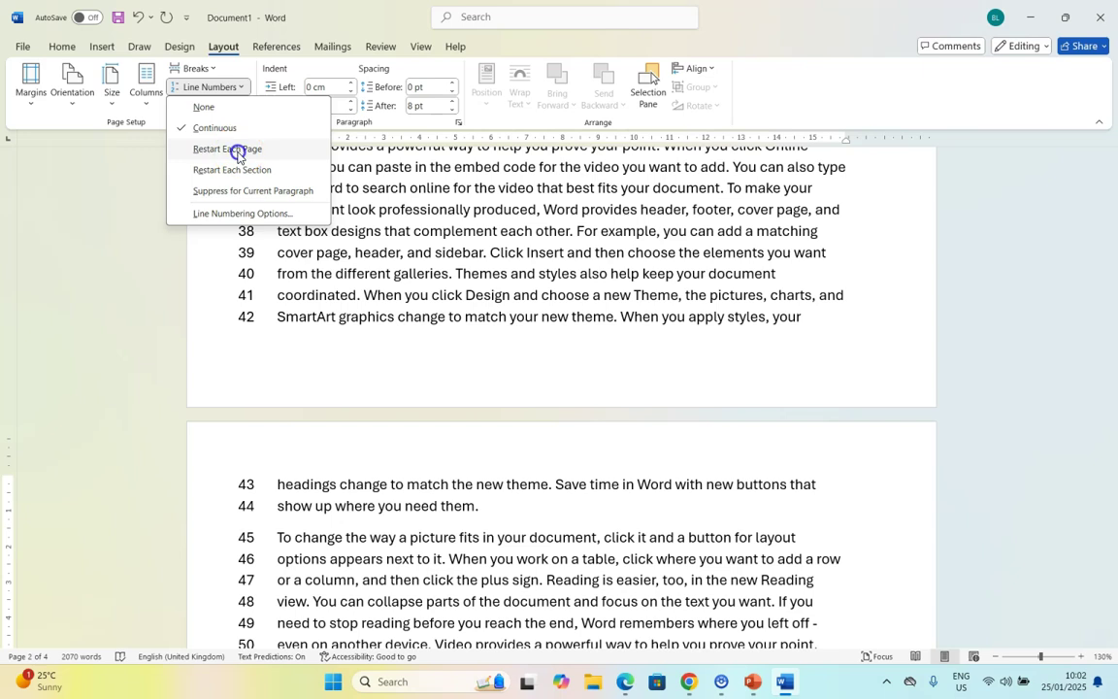
pyautogui.click(238, 153)
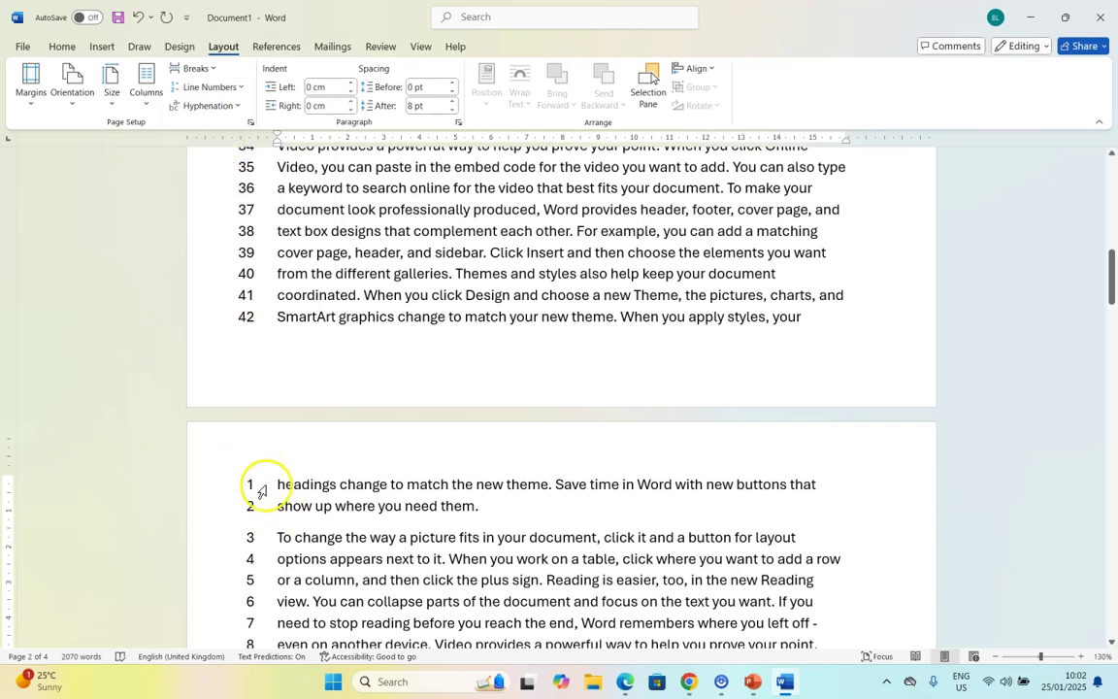
# Suppress line numbers for the Click Insert paragraph on page 1.
pyautogui.scroll(5, 425, 310)
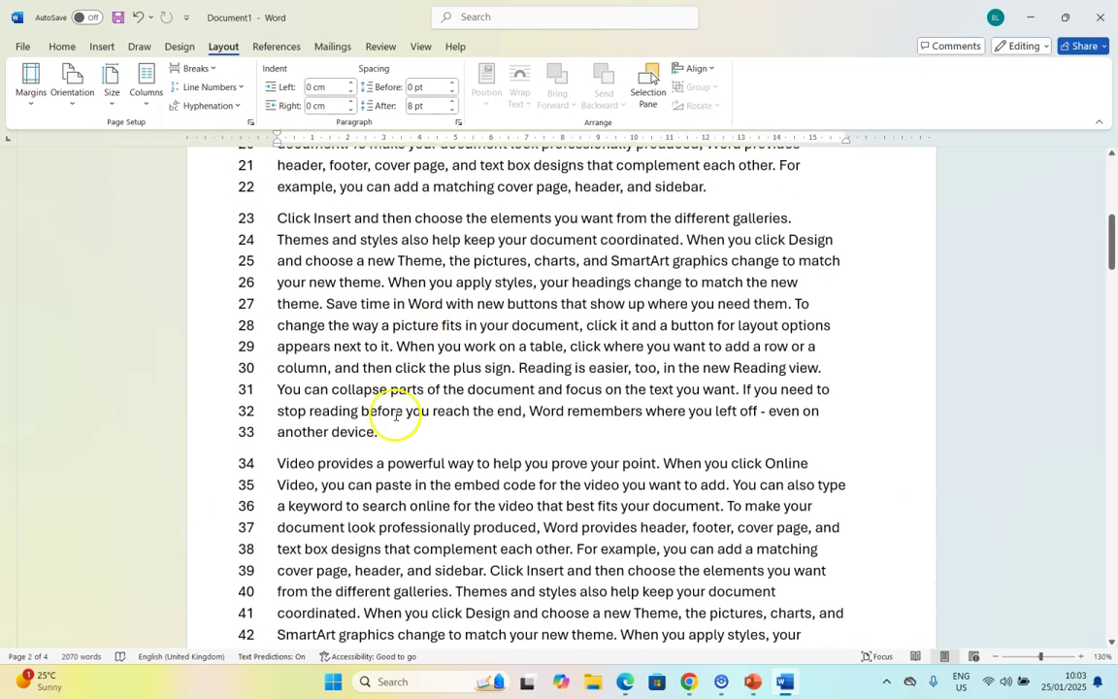
pyautogui.moveTo(396, 434); pyautogui.dragTo(277, 222)
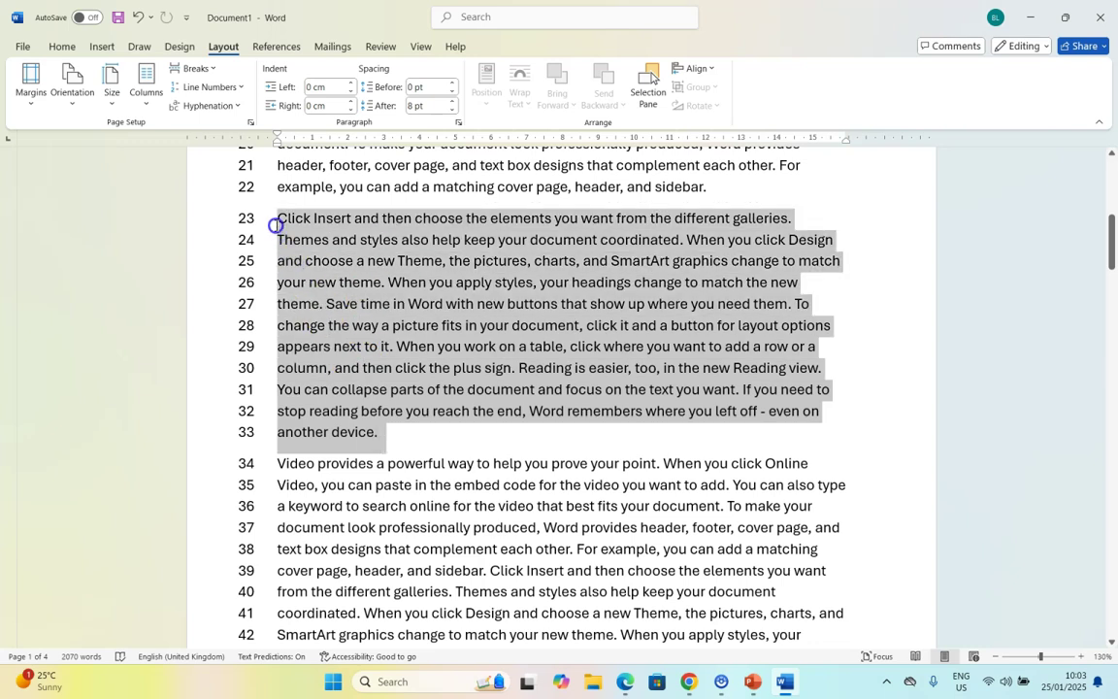
pyautogui.click(242, 87)
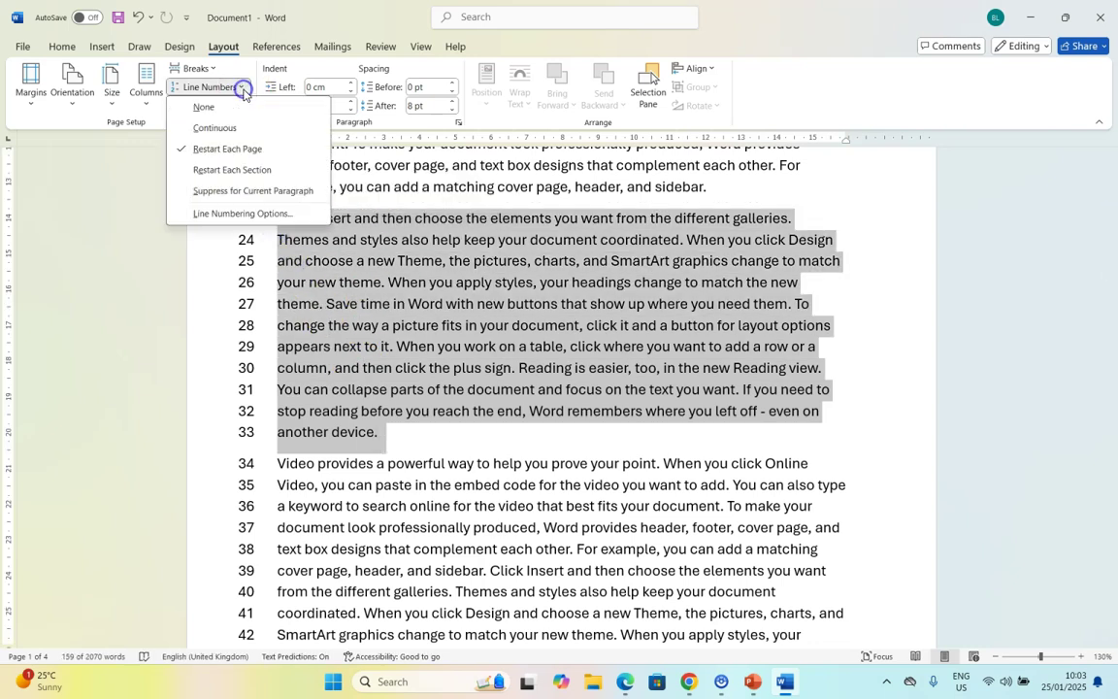
pyautogui.click(249, 193)
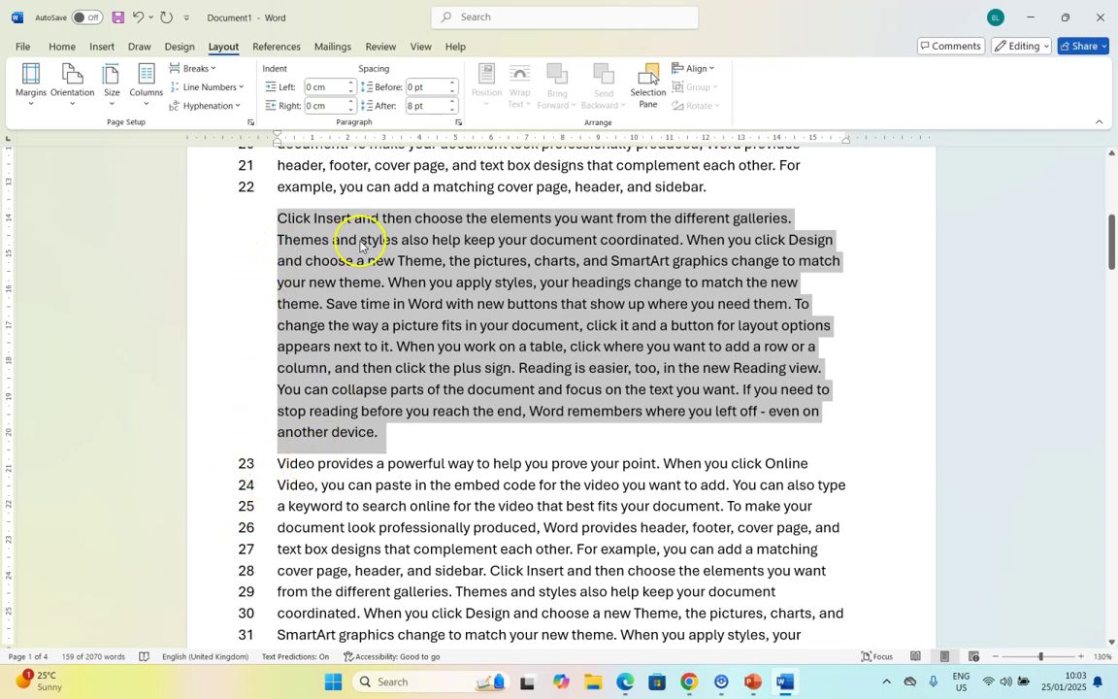
# Undo the suppression and select the matching paragraph on page 2.
pyautogui.hotkey('ctrl', 'z')
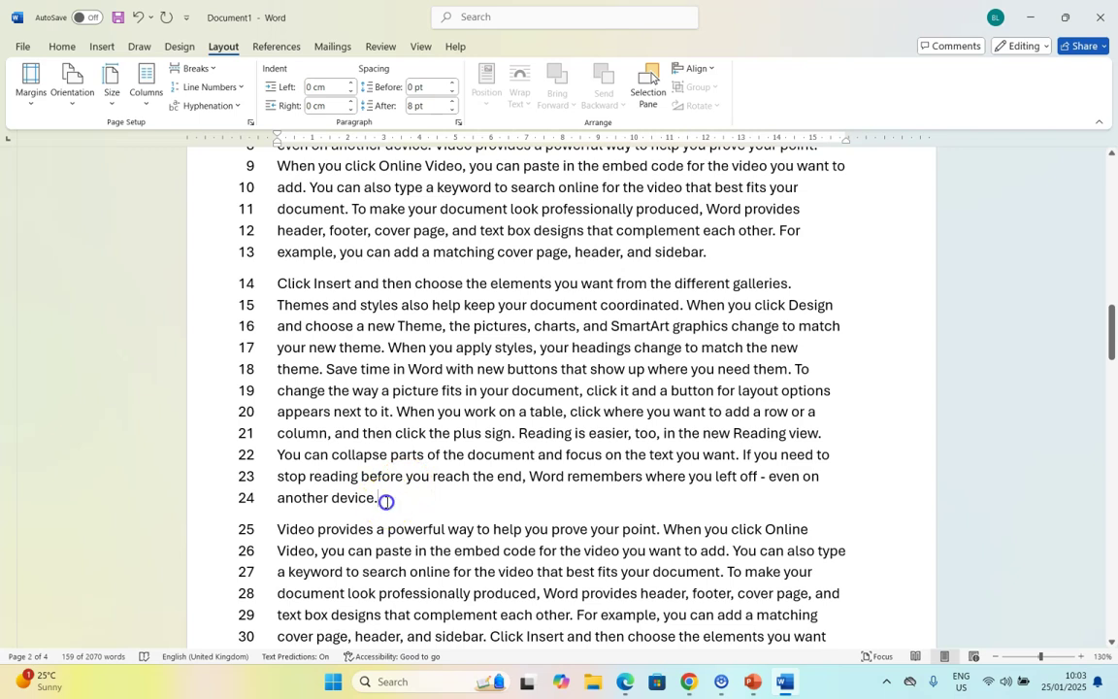
pyautogui.moveTo(387, 501); pyautogui.dragTo(335, 432)
pyautogui.scroll(-4, 436, 437)
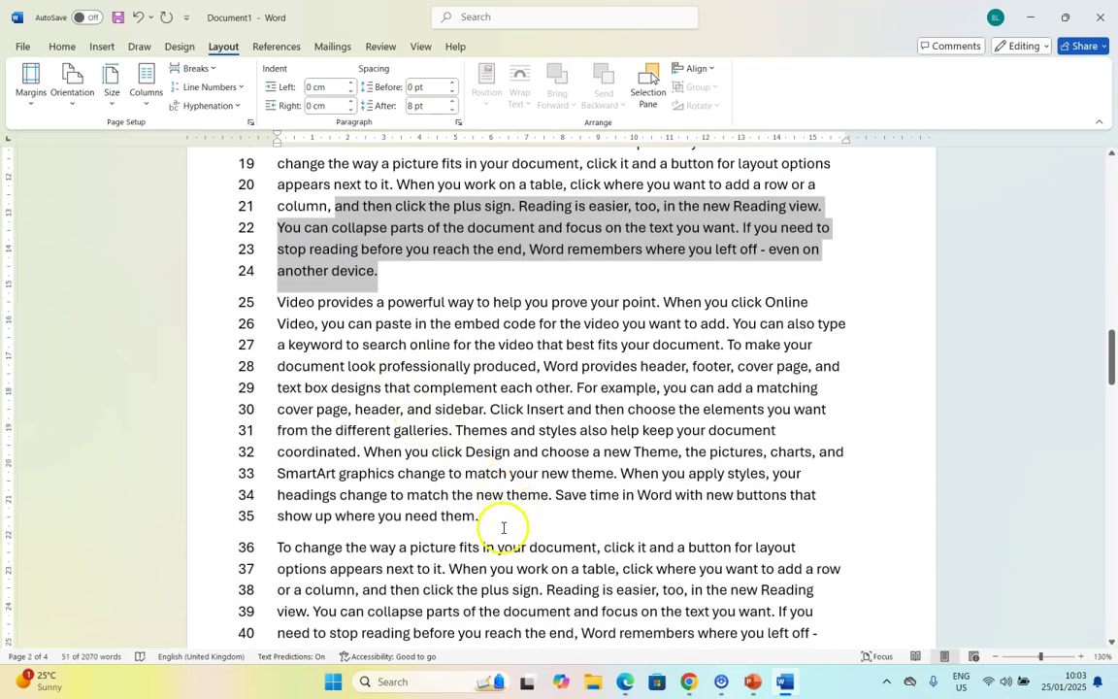
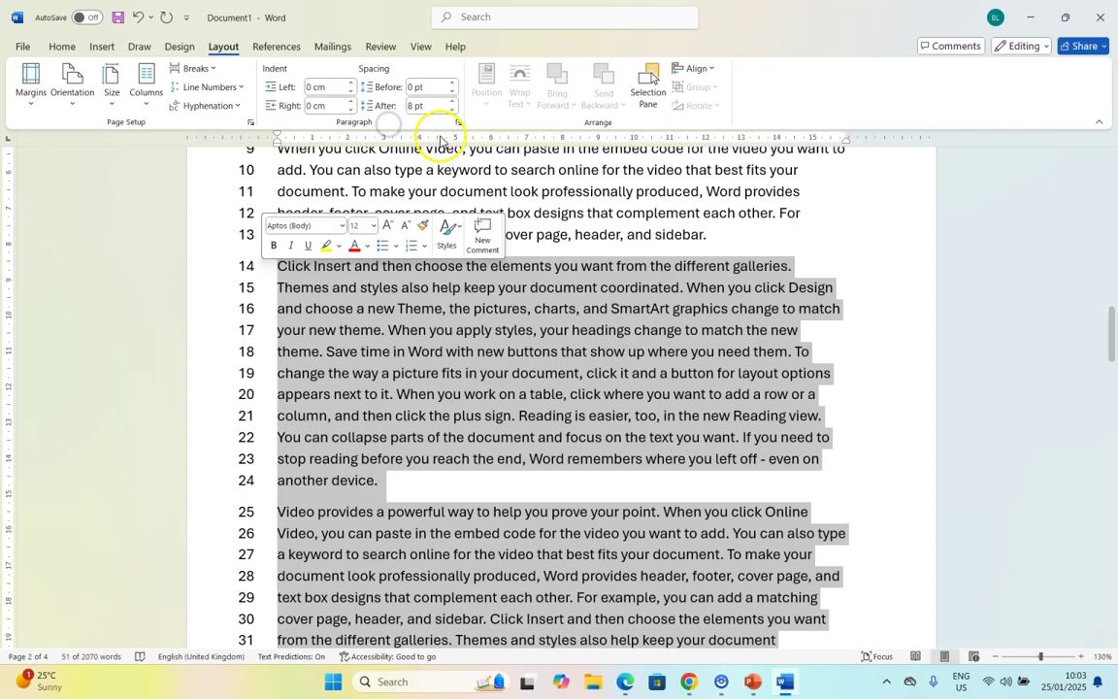
# Turn on Suppress line numbers in the Paragraph dialog for the two selected paragraphs.
pyautogui.click(459, 123)
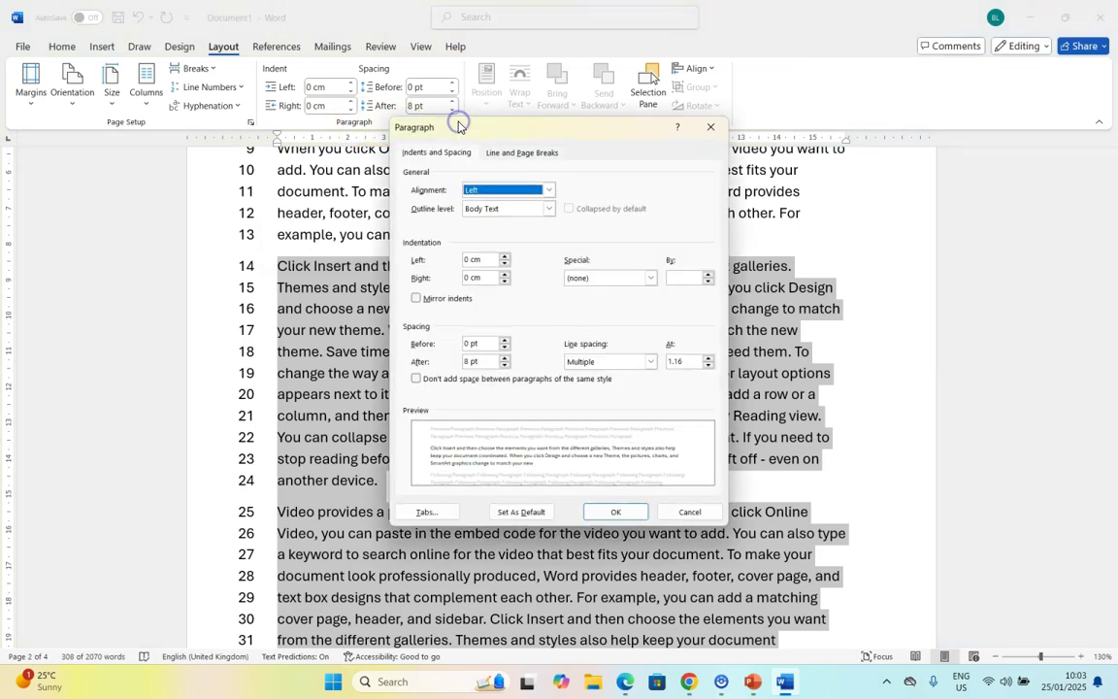
pyautogui.click(525, 154)
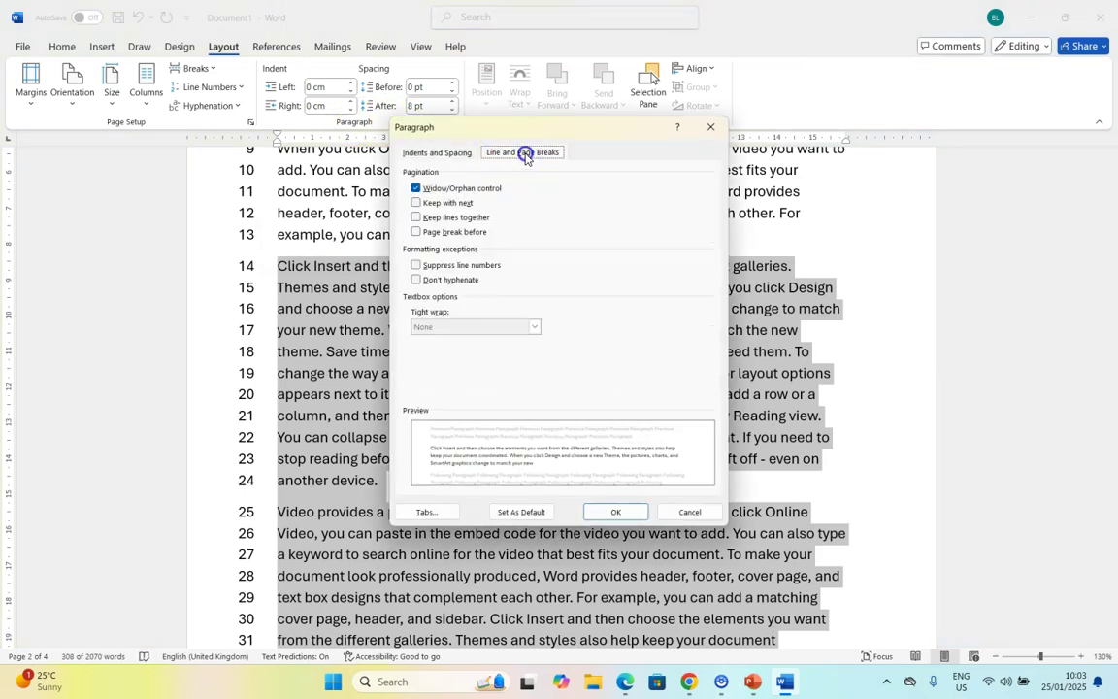
pyautogui.click(416, 267)
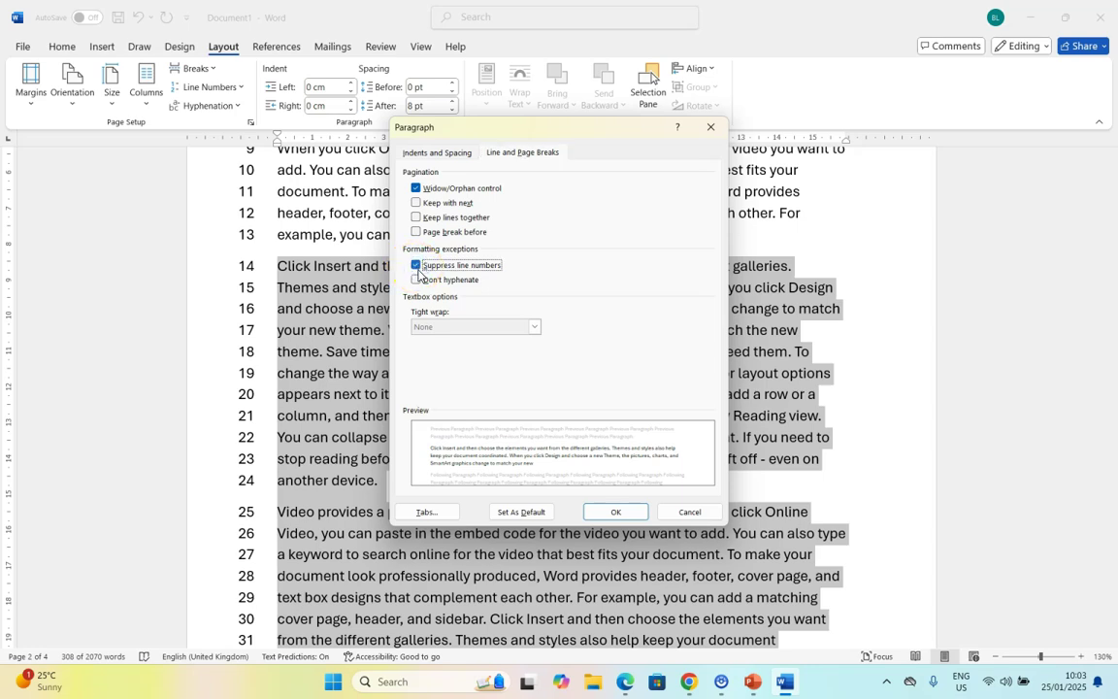
pyautogui.click(617, 513)
pyautogui.scroll(-5, 324, 285)
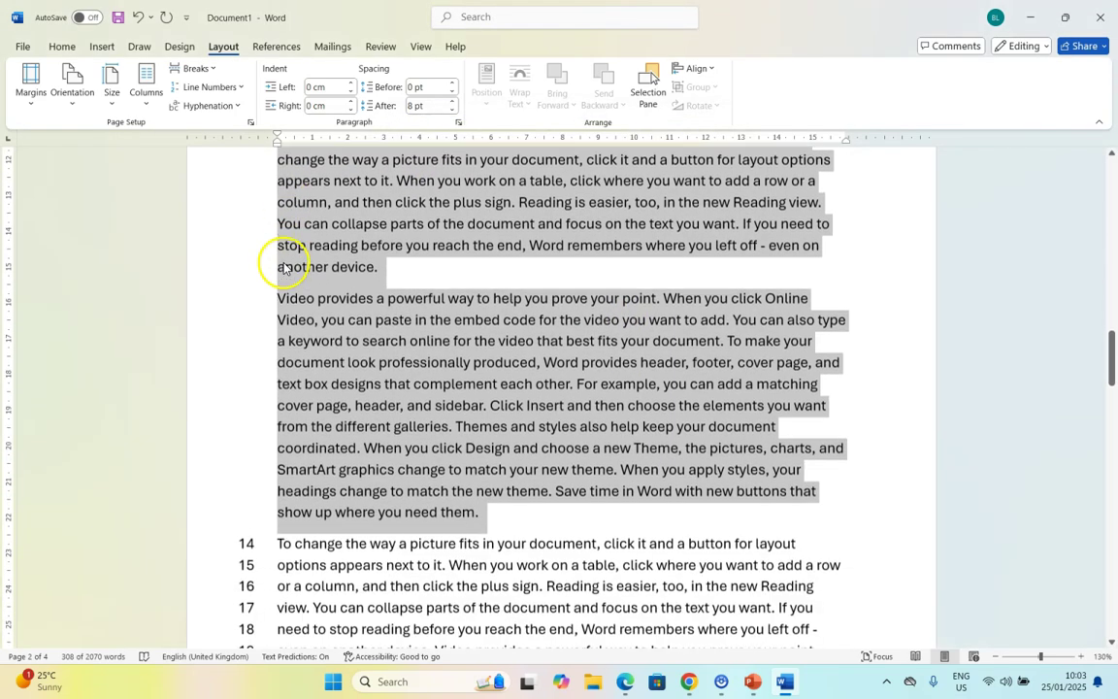
# Switch line numbering to Continuous and scroll down to check the numbers.
pyautogui.click(209, 87)
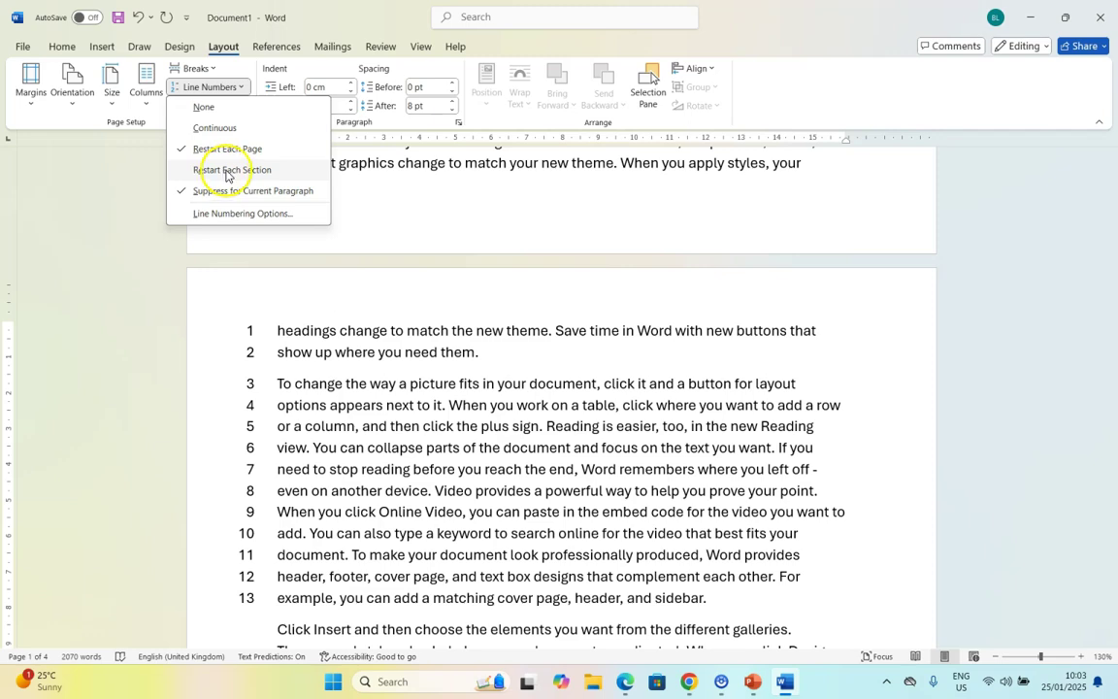
pyautogui.click(376, 359)
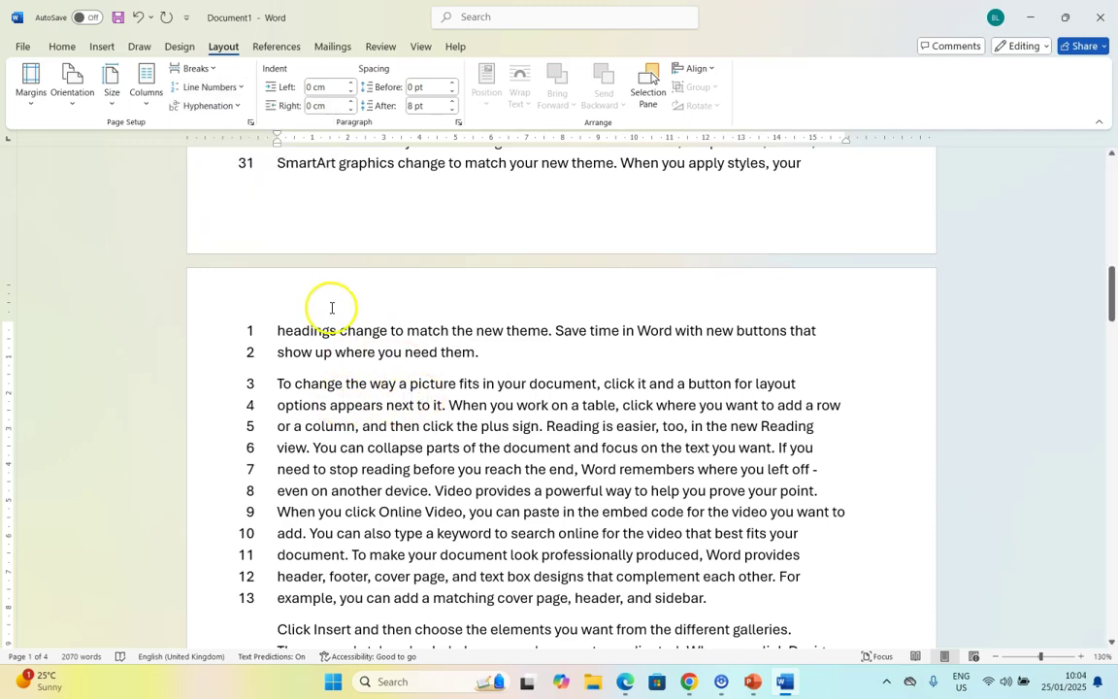
pyautogui.scroll(-10, 489, 369)
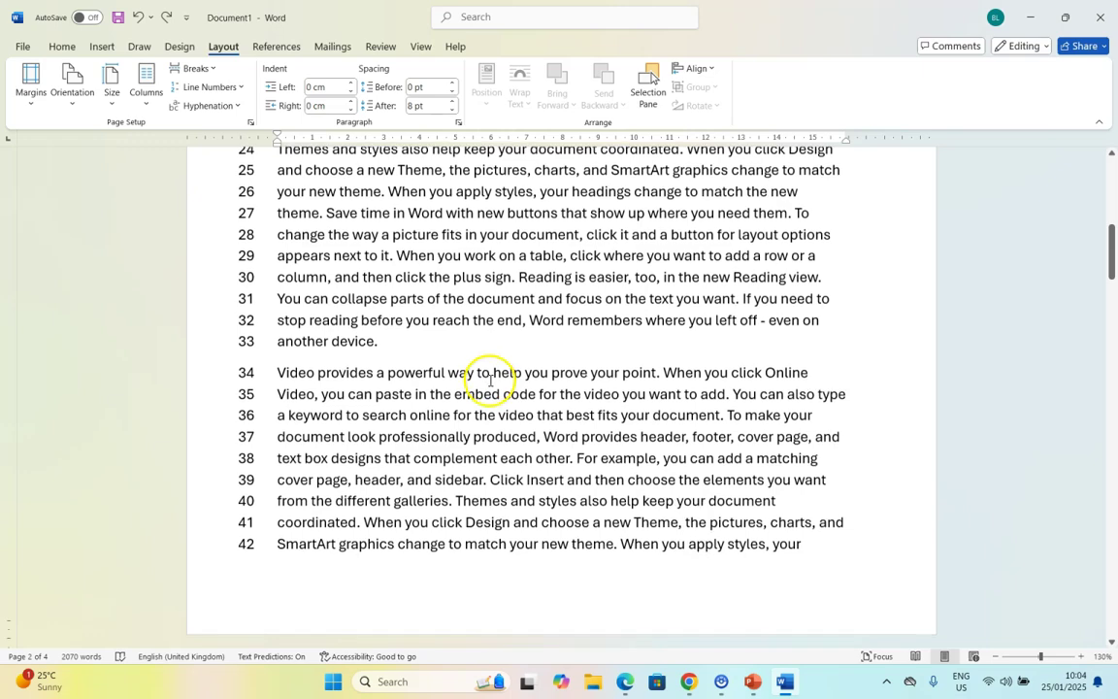
pyautogui.scroll(-10, 490, 381)
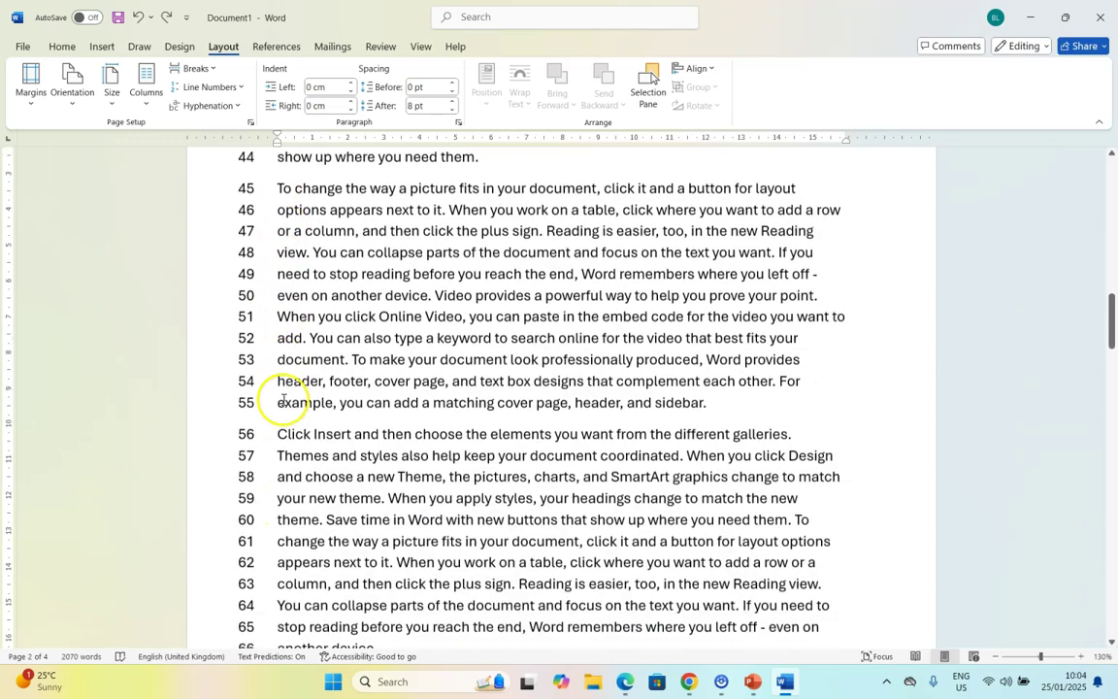
pyautogui.scroll(-6, 283, 398)
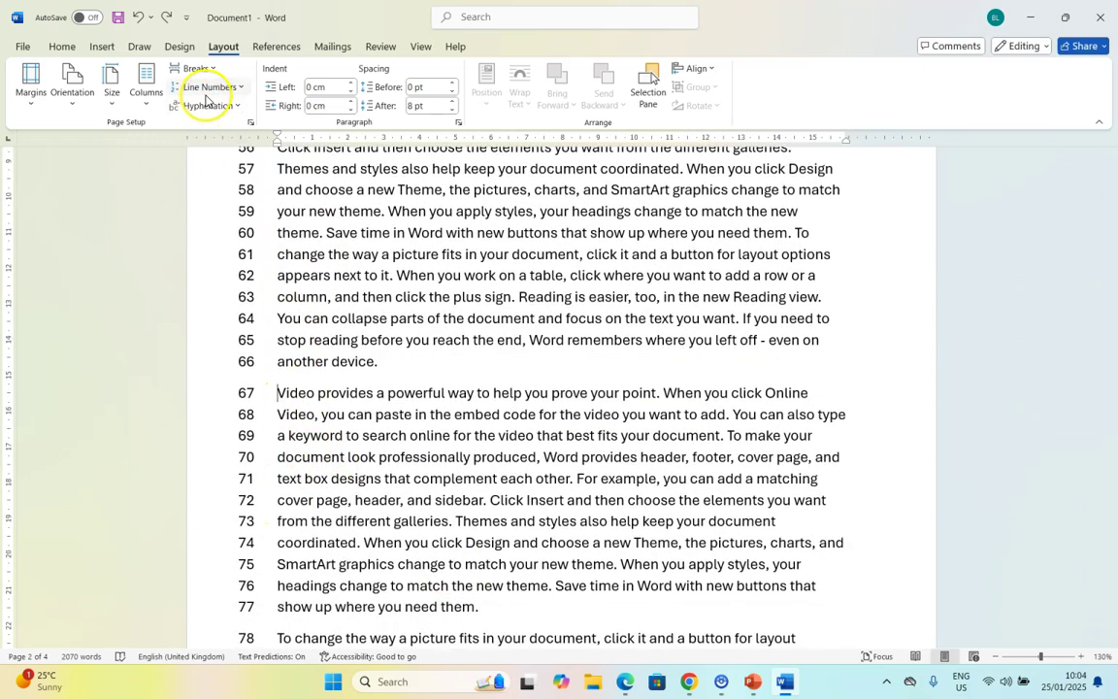
# Insert a Next Page section break before line 67.
pyautogui.click(193, 68)
pyautogui.click(250, 274)
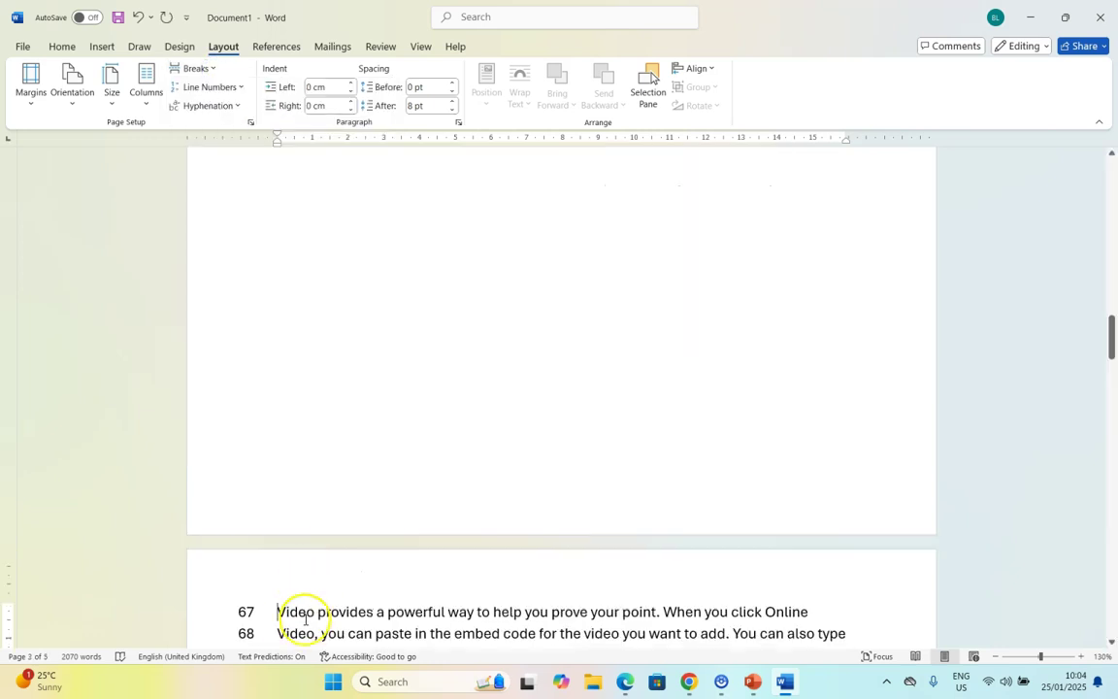
pyautogui.scroll(5, 300, 583)
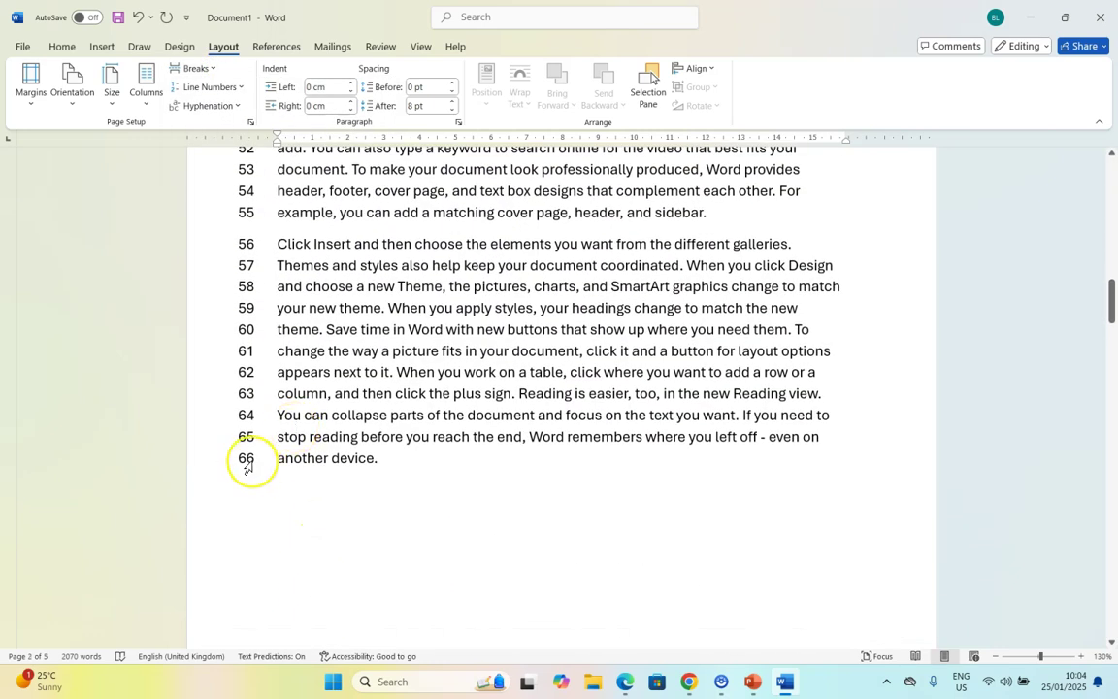
pyautogui.scroll(-6, 248, 469)
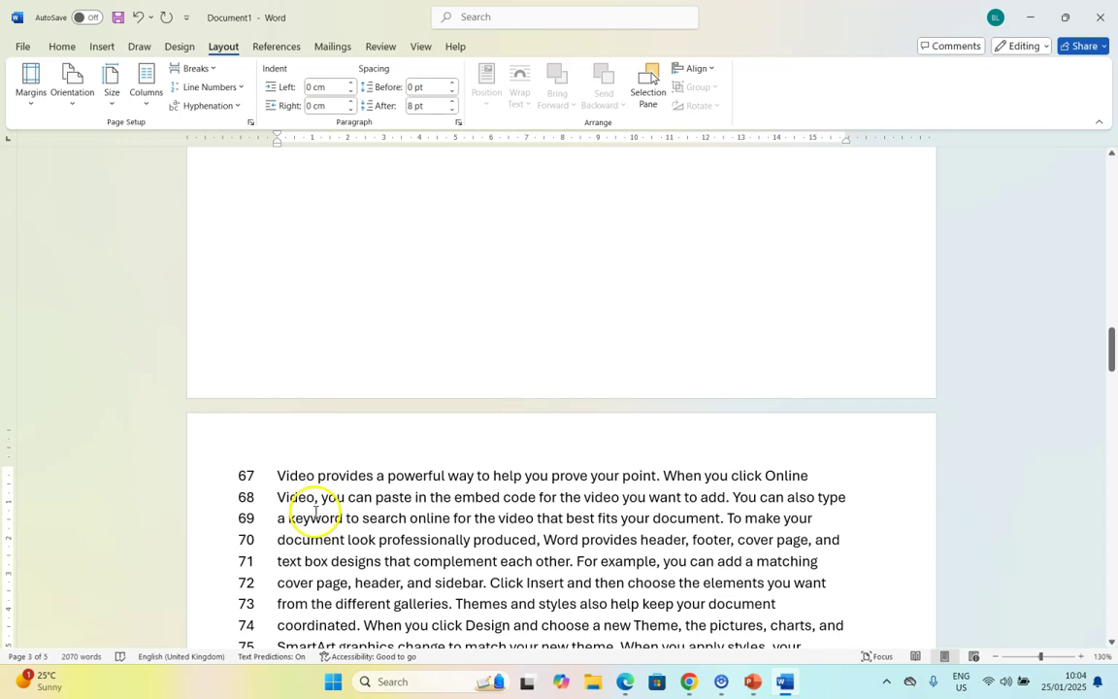
# Set line numbering to Restart Each Section so the new section starts at 1.
pyautogui.click(239, 86)
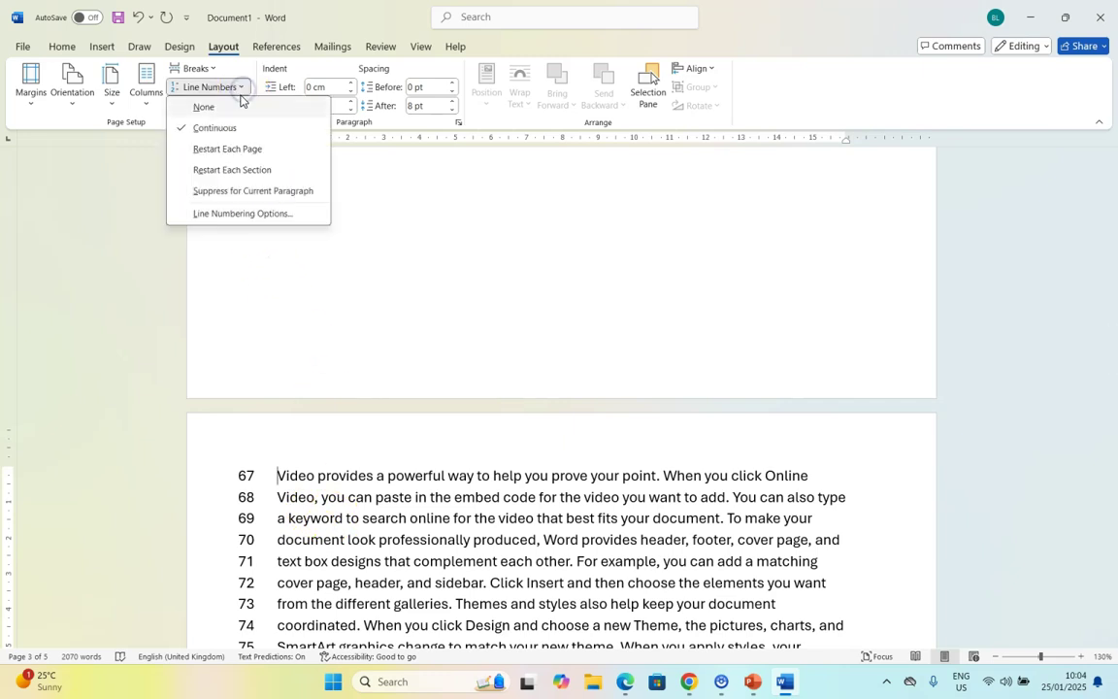
pyautogui.click(236, 169)
pyautogui.scroll(5, 449, 429)
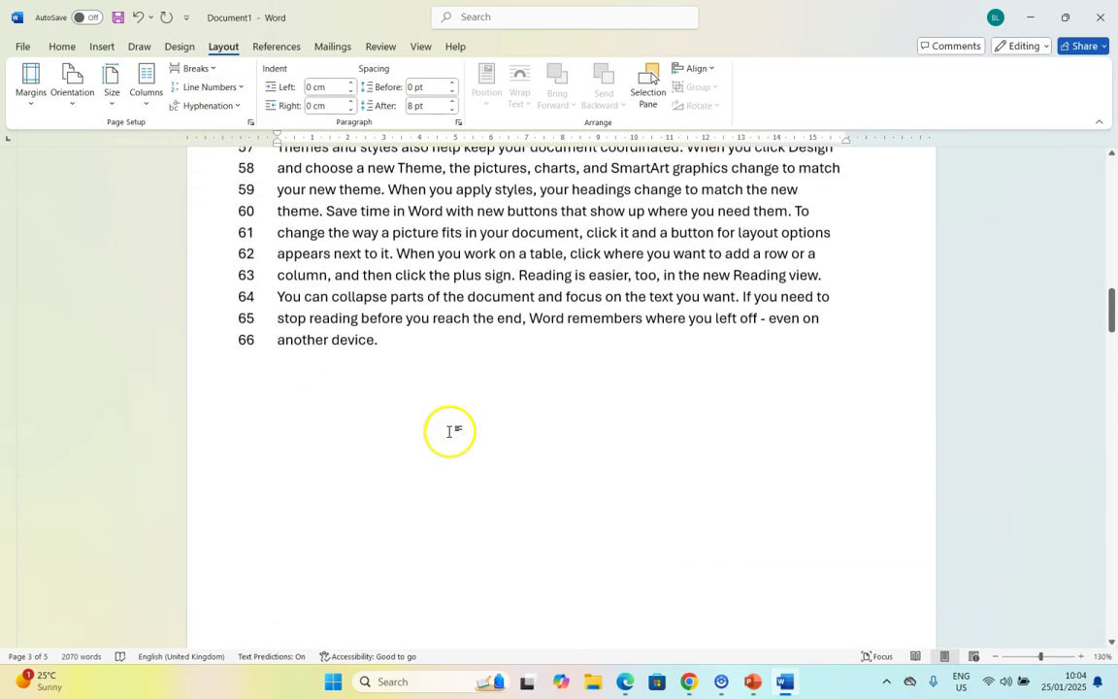
pyautogui.scroll(-15, 269, 393)
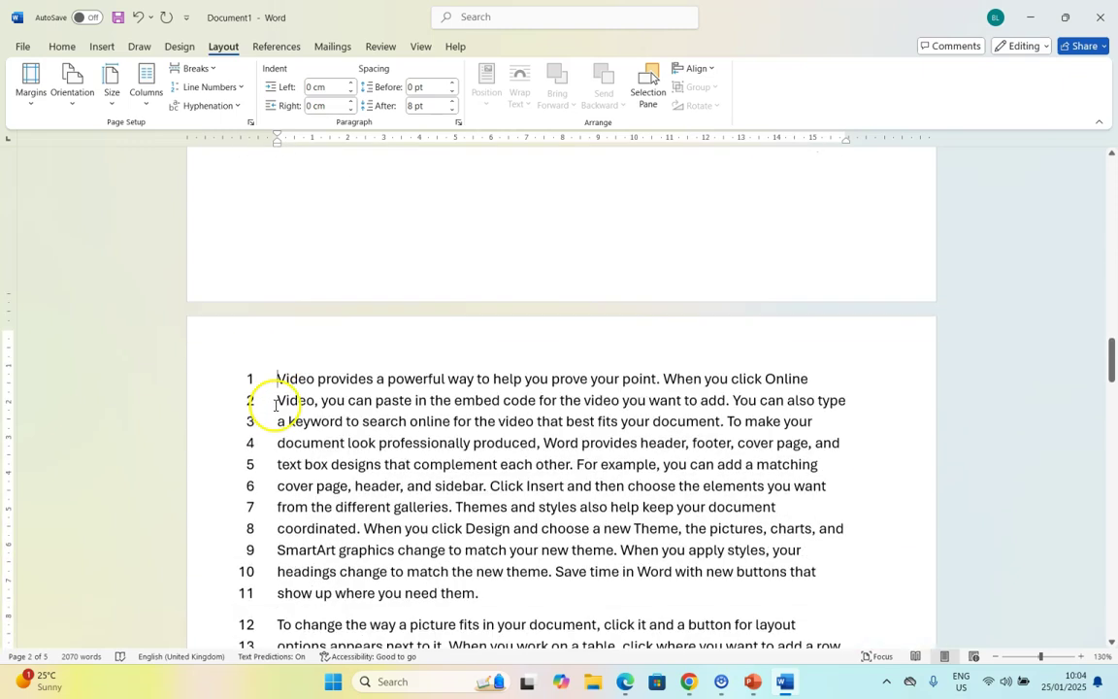
# Scroll through the document and place the cursor after 'another device.' on line 33.
pyautogui.scroll(2, 276, 406)
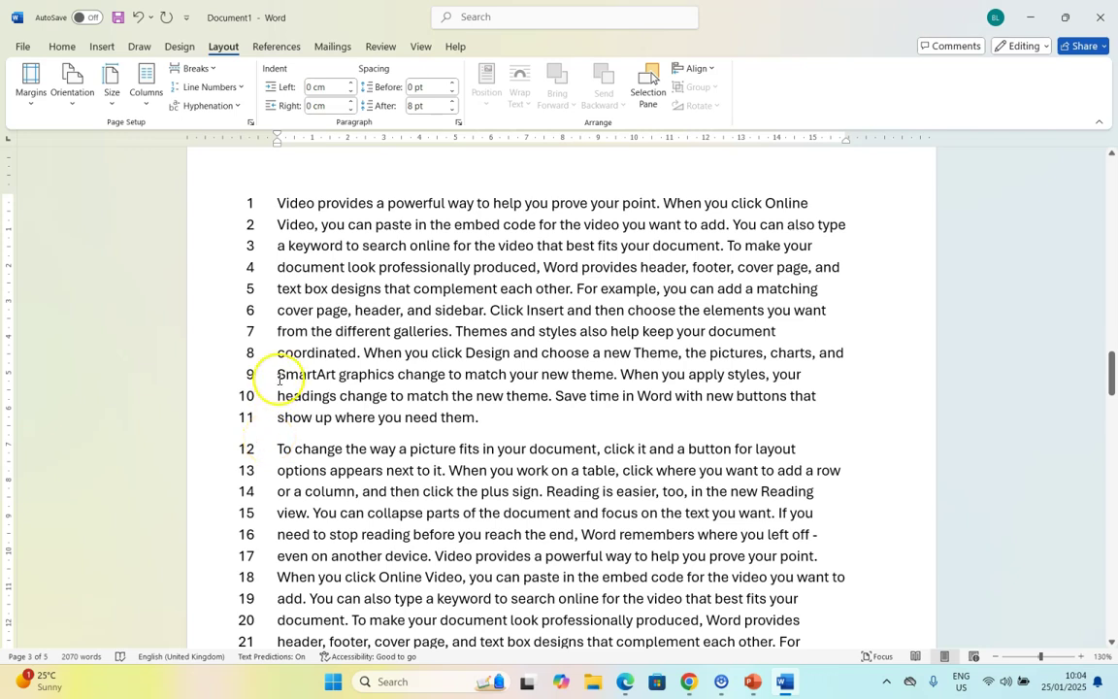
pyautogui.scroll(-1, 529, 202)
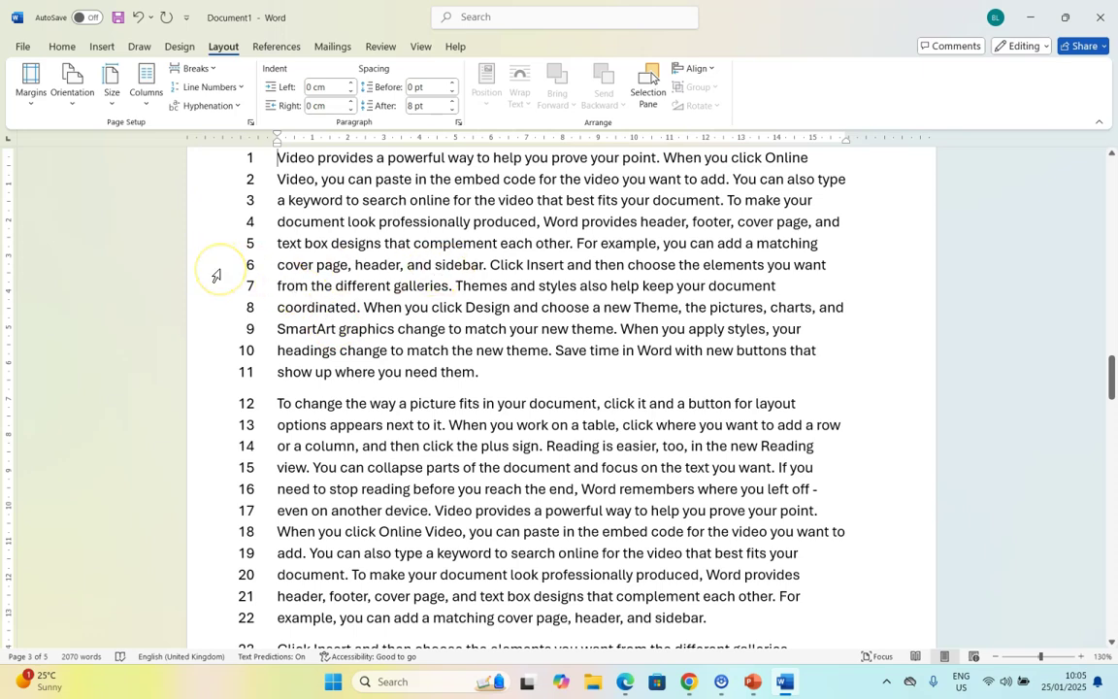
pyautogui.scroll(20, 445, 412)
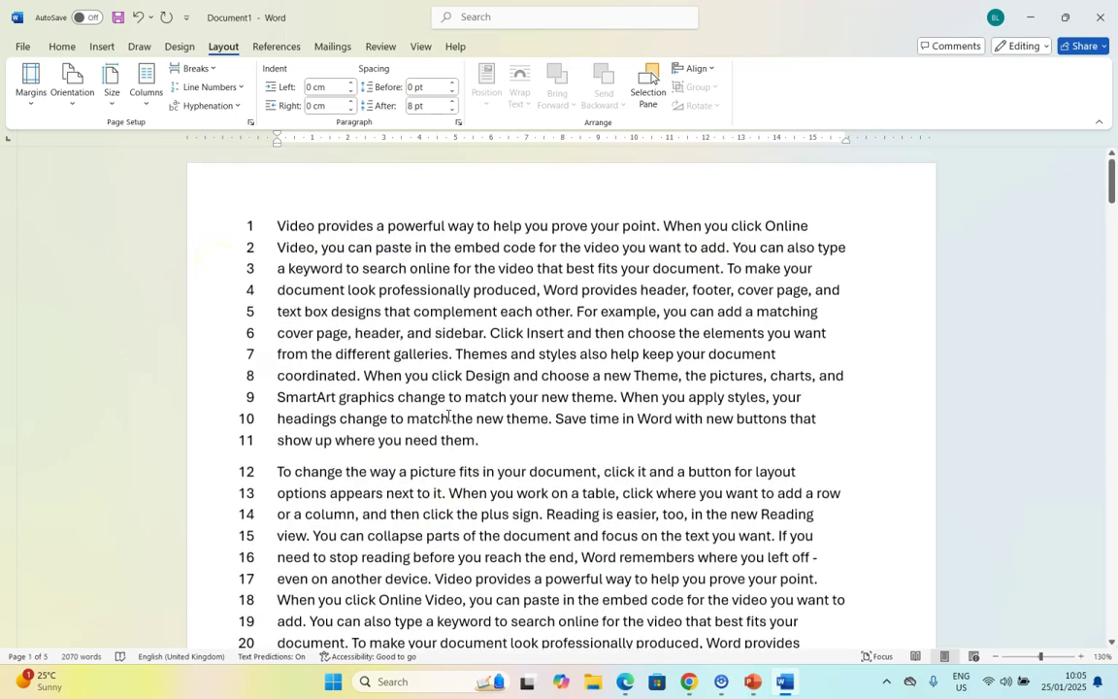
pyautogui.scroll(-5, 446, 414)
pyautogui.click(388, 569)
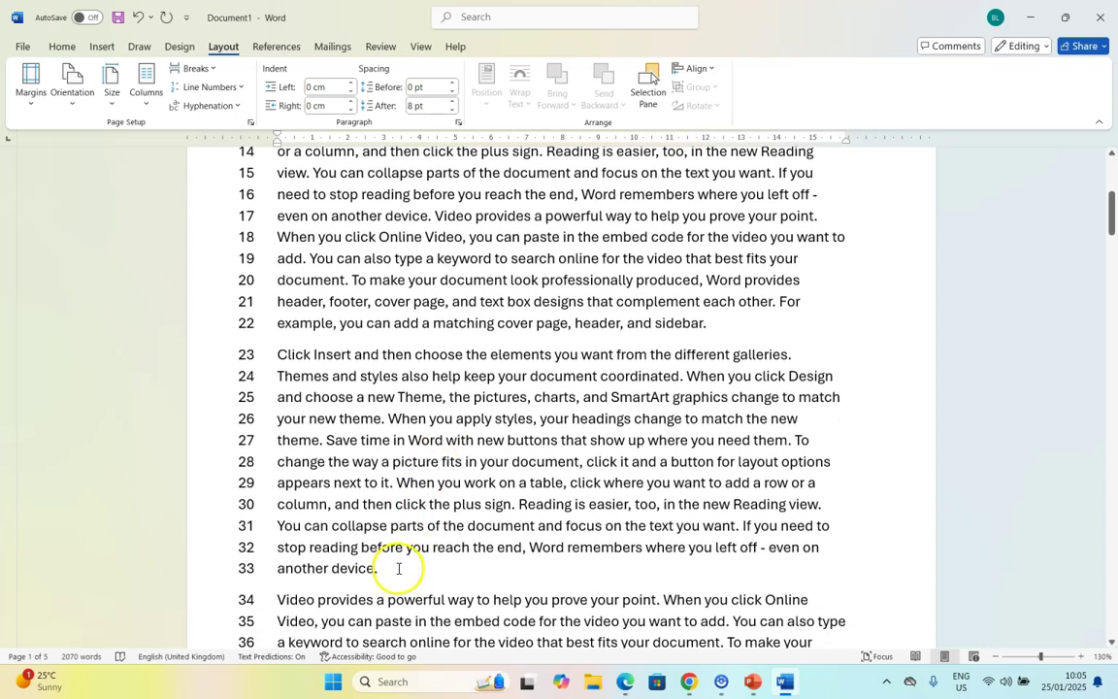
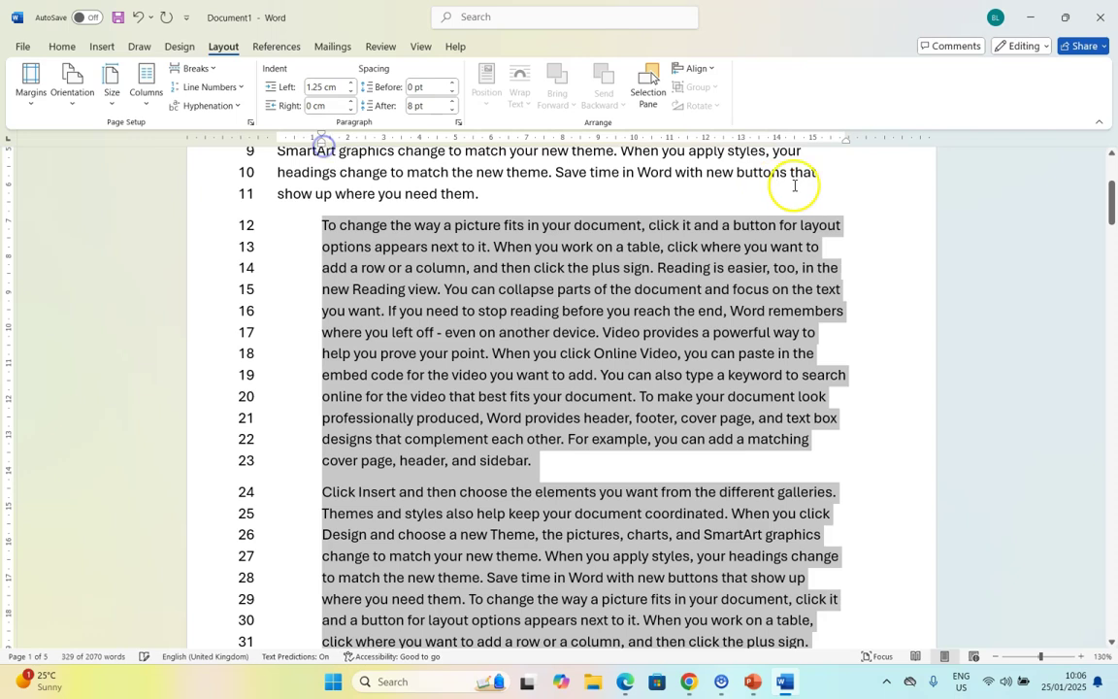
# Give the quoted block a 2.42 cm right indent and review its narrower wrapping.
pyautogui.moveTo(847, 143); pyautogui.dragTo(760, 142)
pyautogui.click(347, 291)
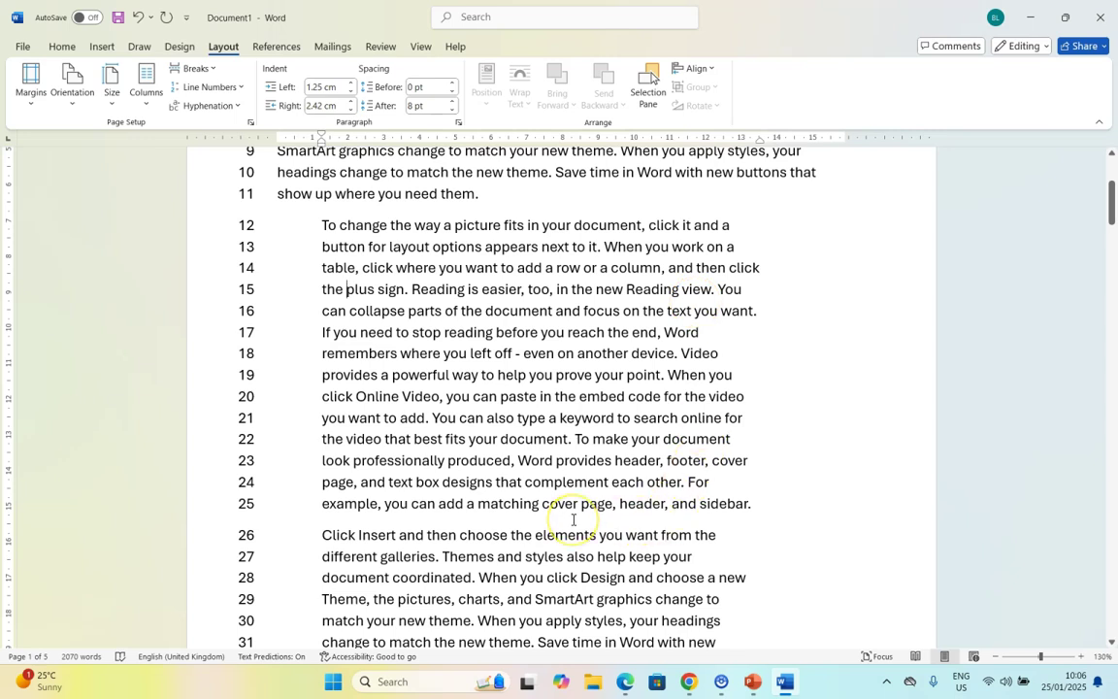
pyautogui.scroll(5, 573, 520)
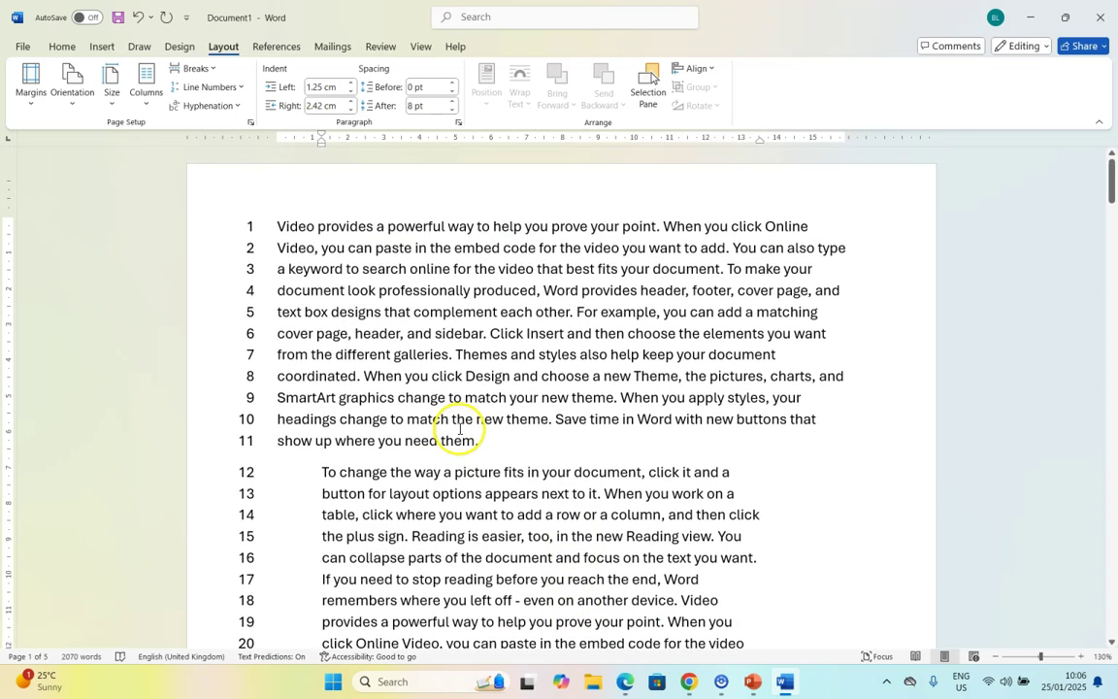
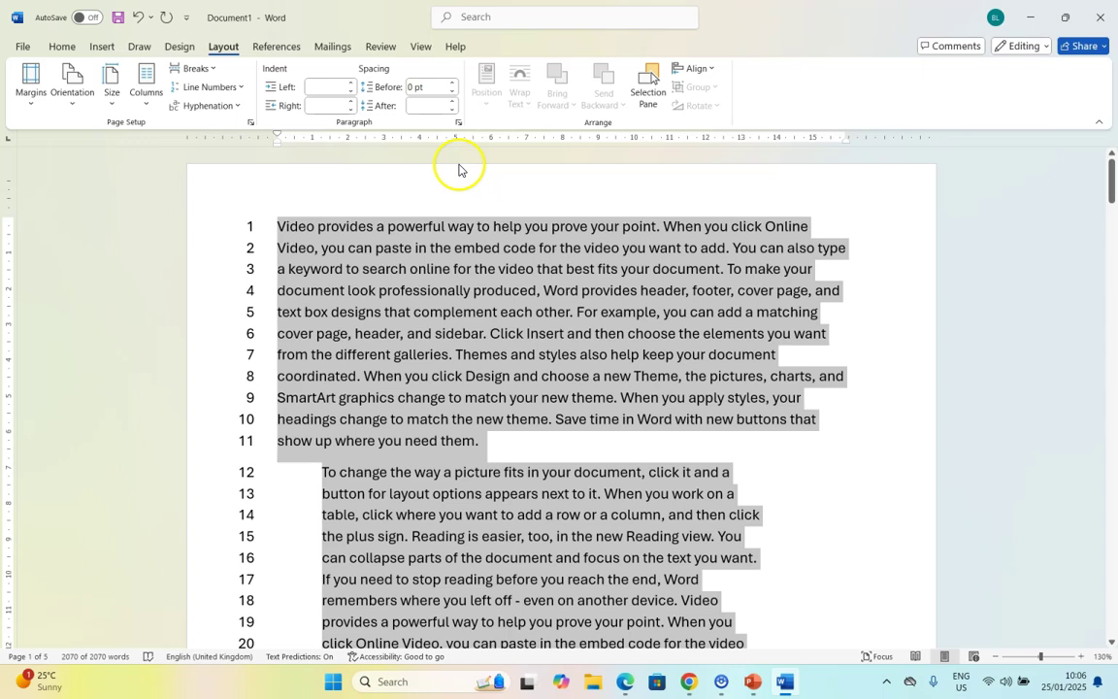
# Apply Suppress line numbers in Paragraph settings to all selected text, then deselect to check.
pyautogui.rightClick(439, 270)
pyautogui.click(490, 434)
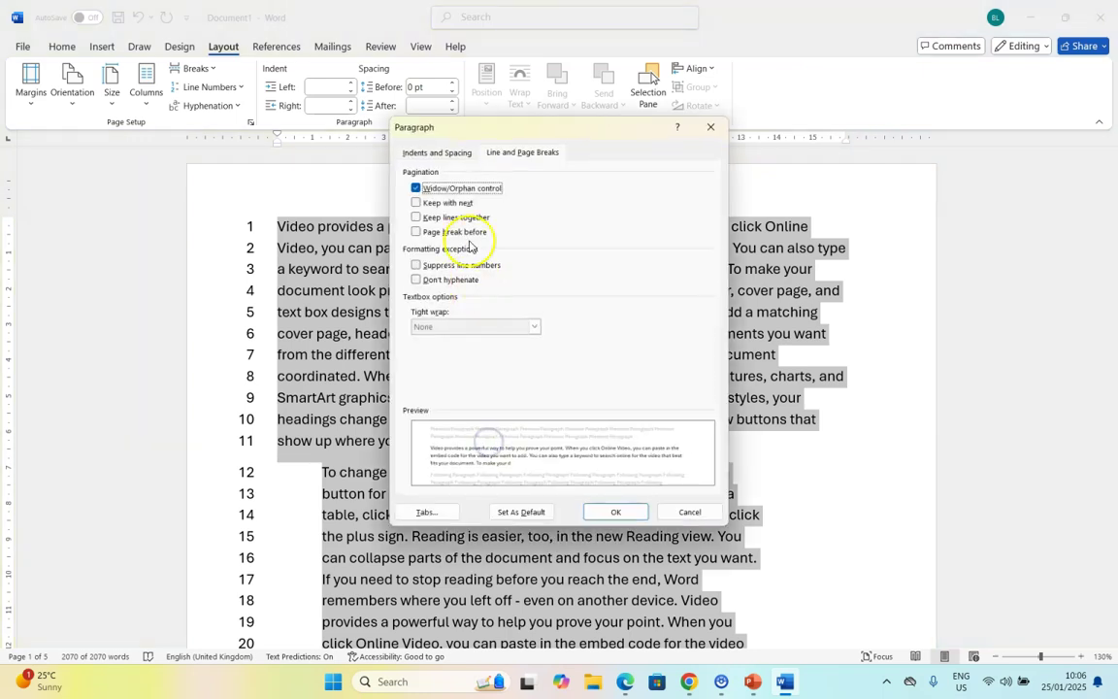
pyautogui.click(416, 266)
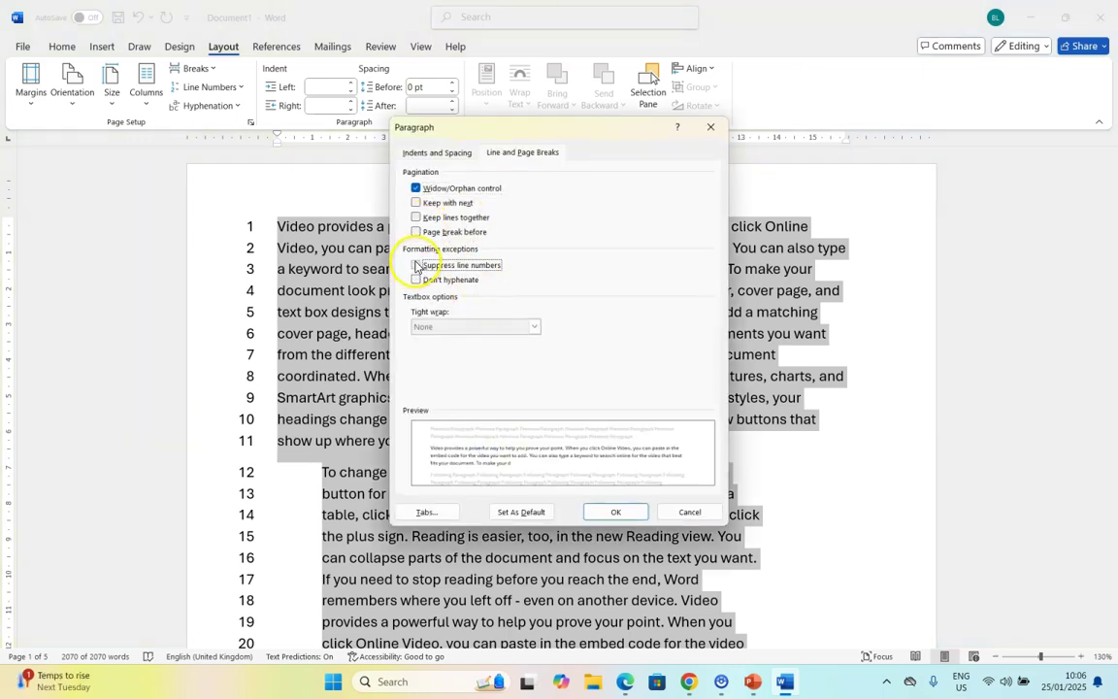
pyautogui.click(622, 512)
pyautogui.click(520, 399)
pyautogui.scroll(-6, 515, 388)
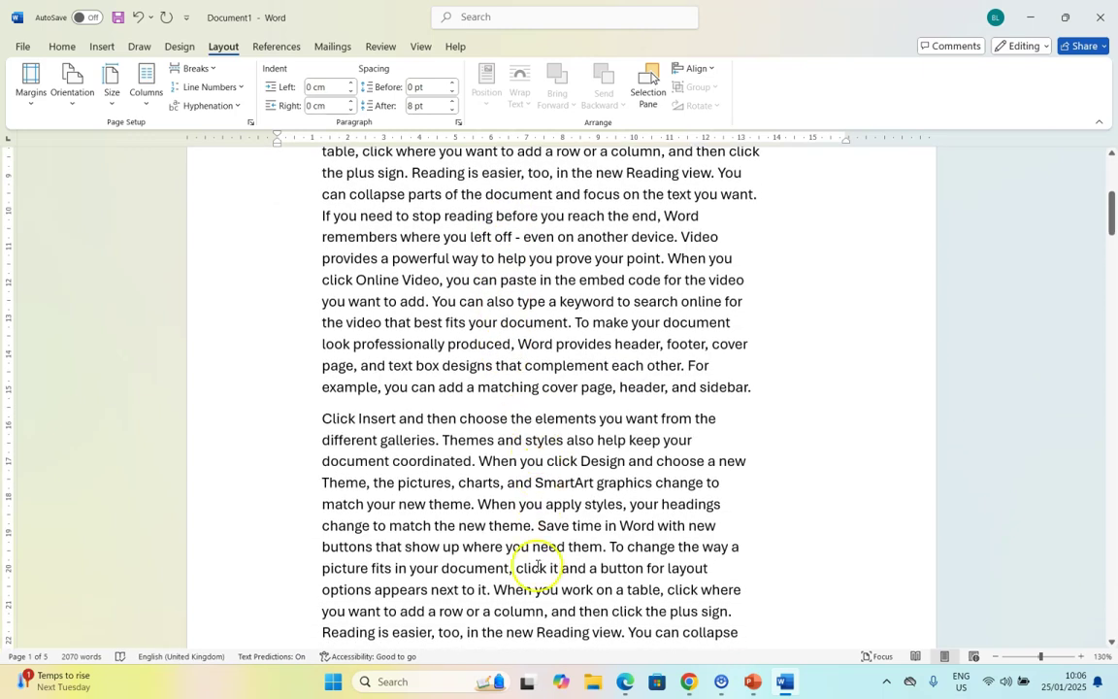
pyautogui.scroll(-3, 544, 560)
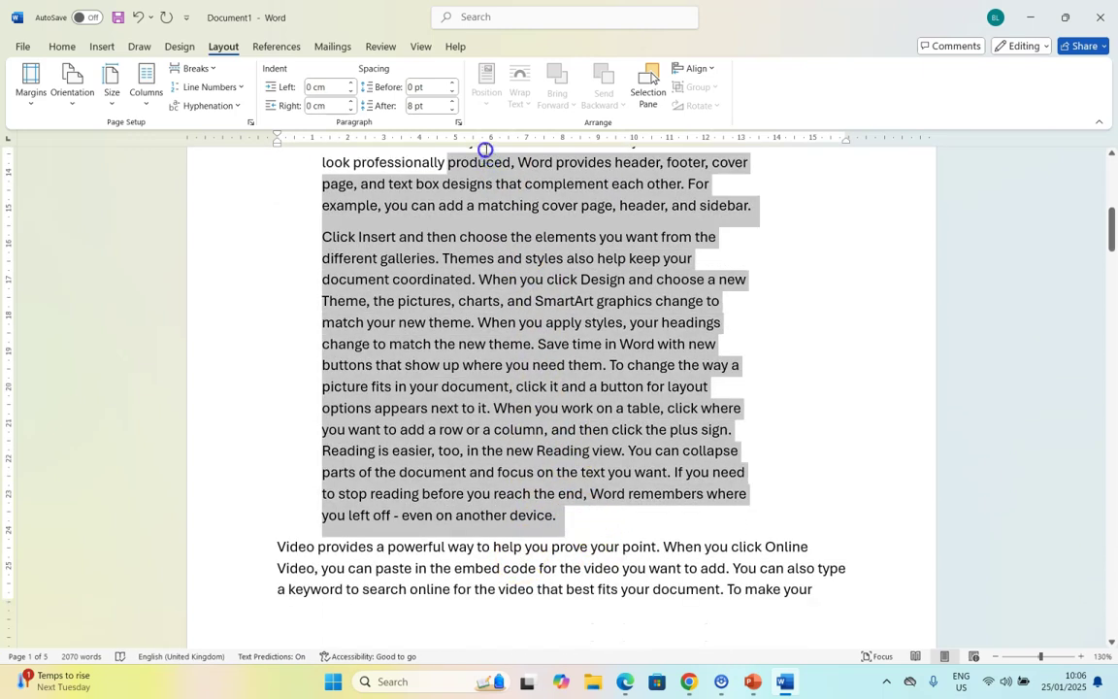
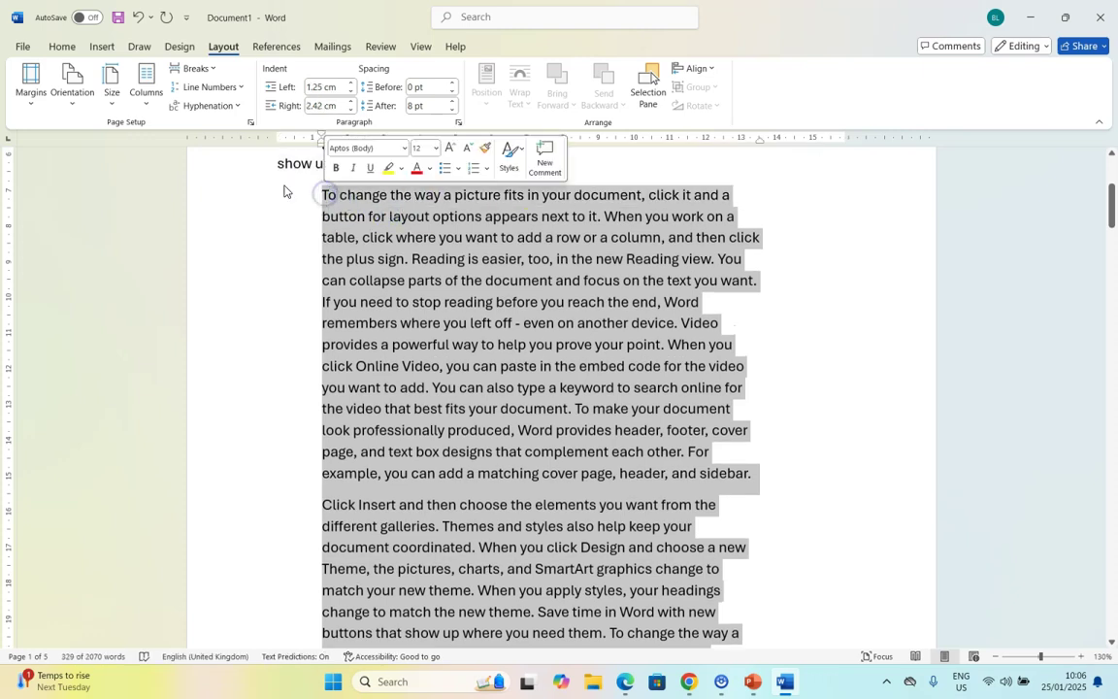
# Turn off Suppress line numbers for the selected indented paragraphs so they're numbered from 1.
pyautogui.rightClick(452, 244)
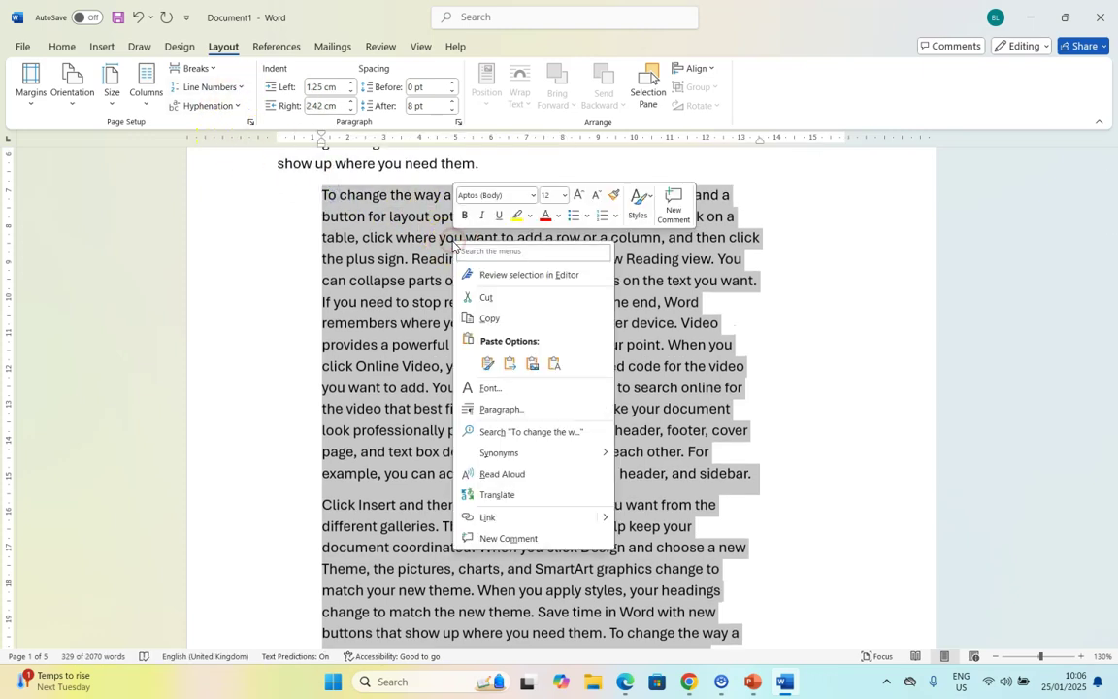
pyautogui.click(501, 409)
pyautogui.click(415, 264)
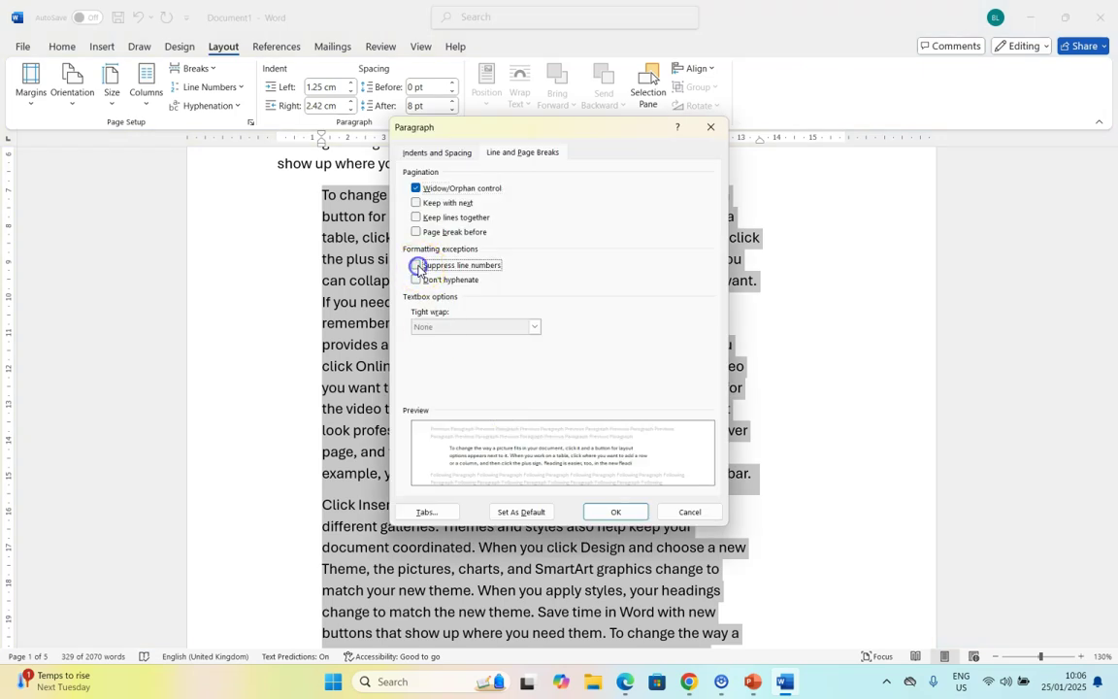
pyautogui.click(616, 512)
pyautogui.scroll(-2, 437, 317)
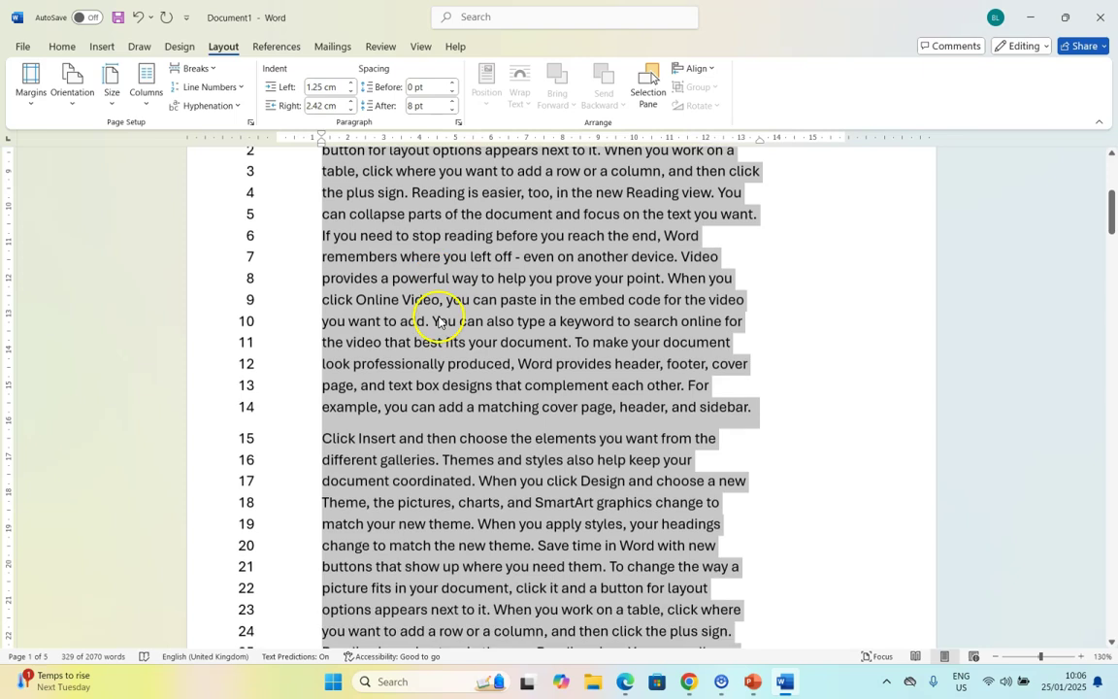
pyautogui.scroll(-2, 250, 424)
pyautogui.scroll(5, 418, 466)
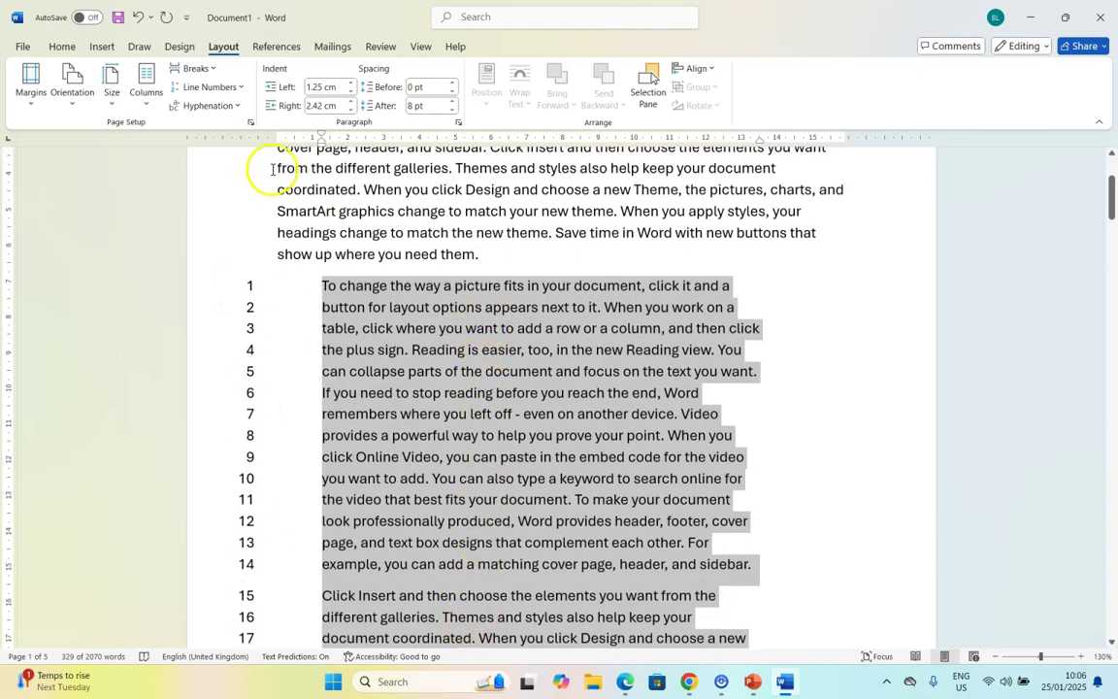
# Set the line numbers' distance from text to 1 cm in Line Numbering Options.
pyautogui.click(237, 87)
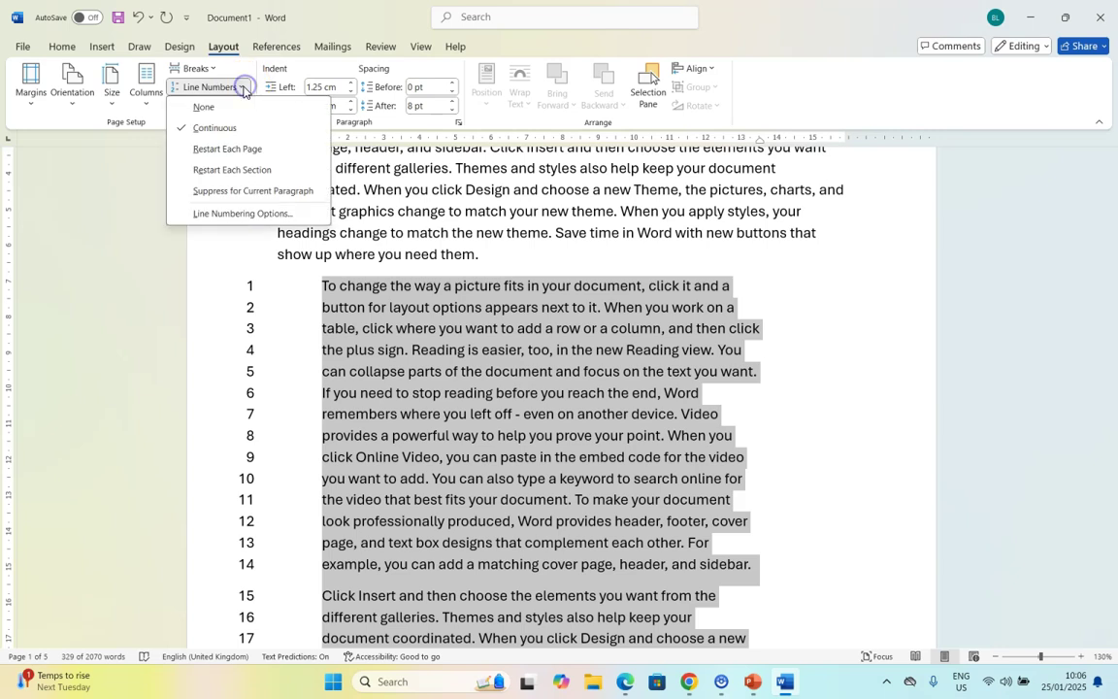
pyautogui.click(221, 213)
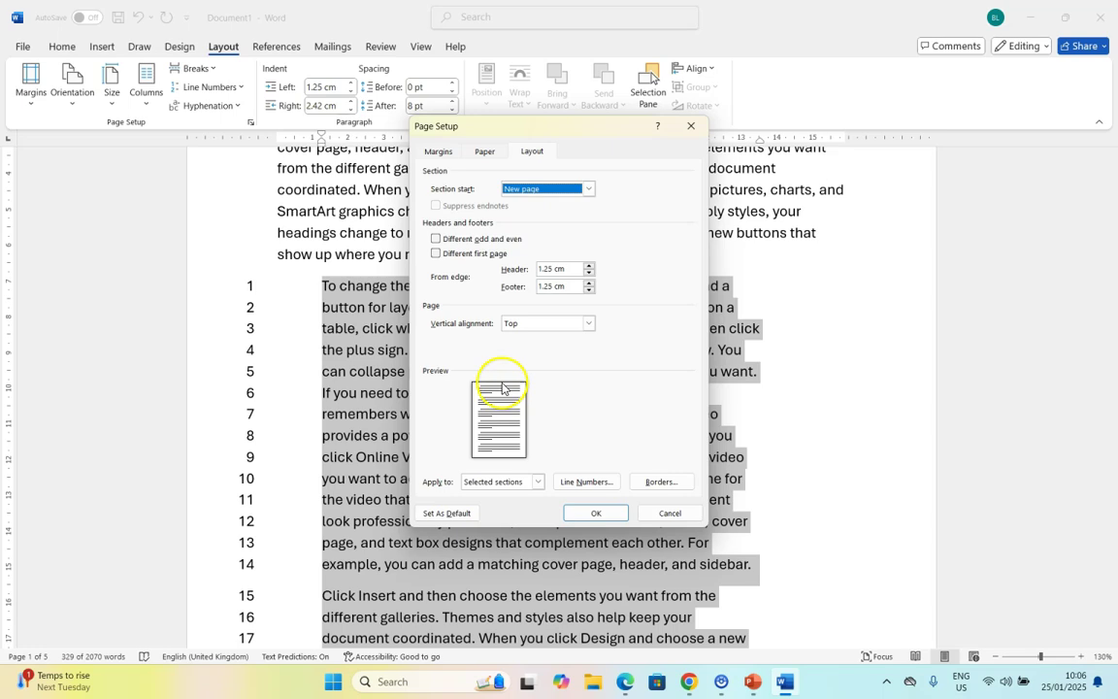
pyautogui.click(589, 482)
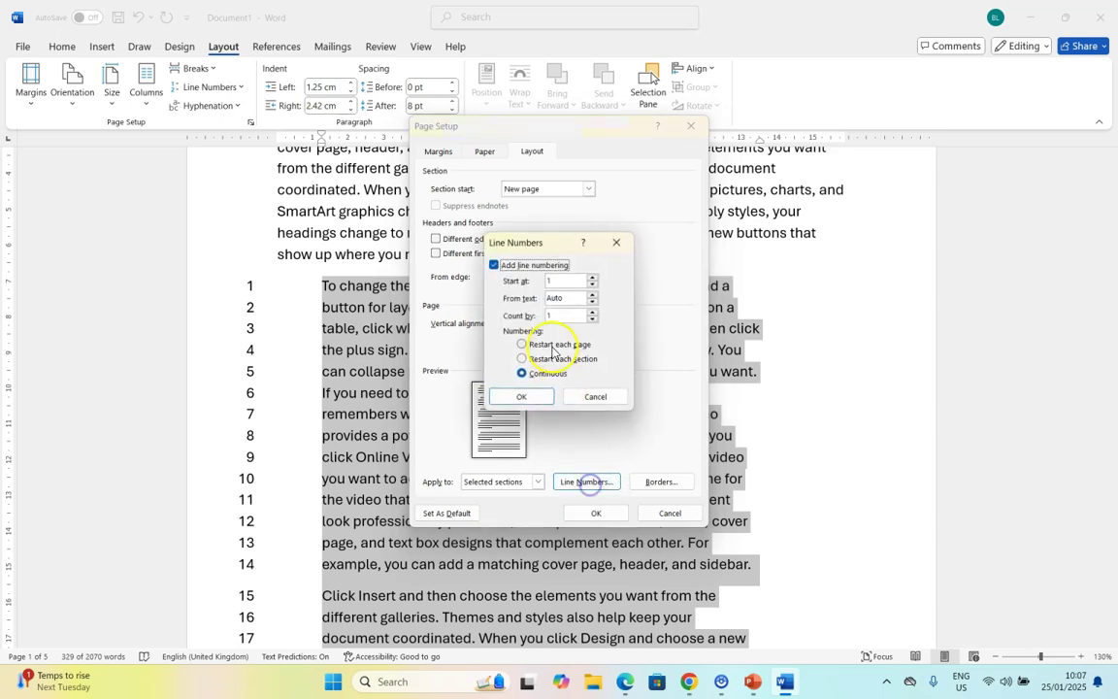
pyautogui.click(512, 304)
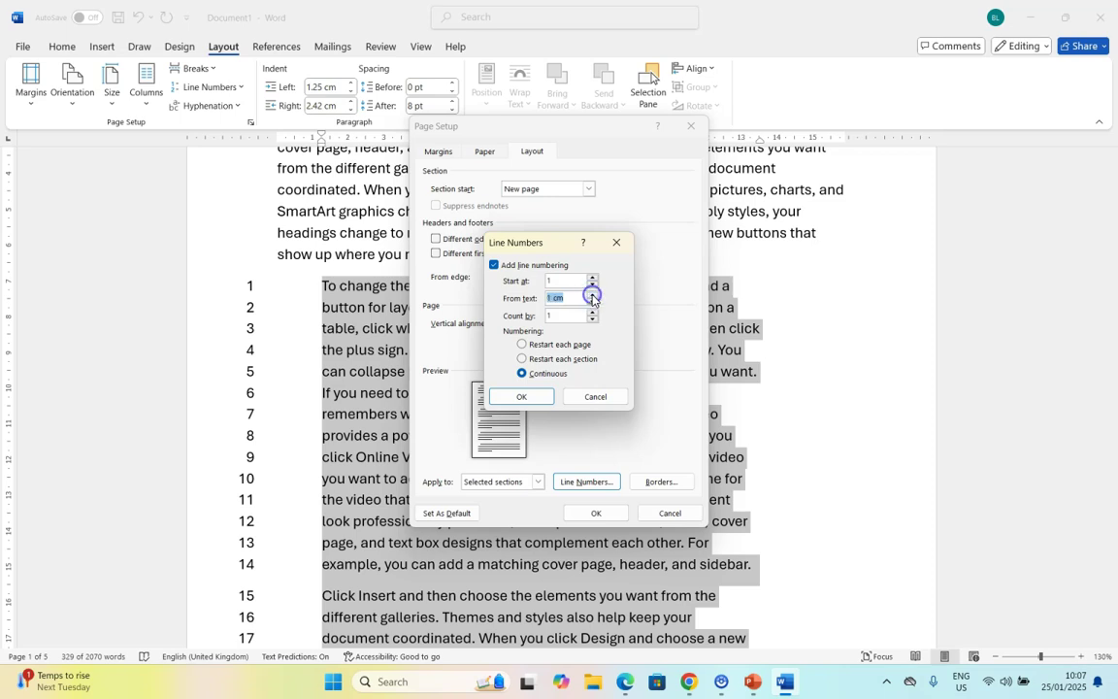
pyautogui.click(524, 395)
pyautogui.click(595, 514)
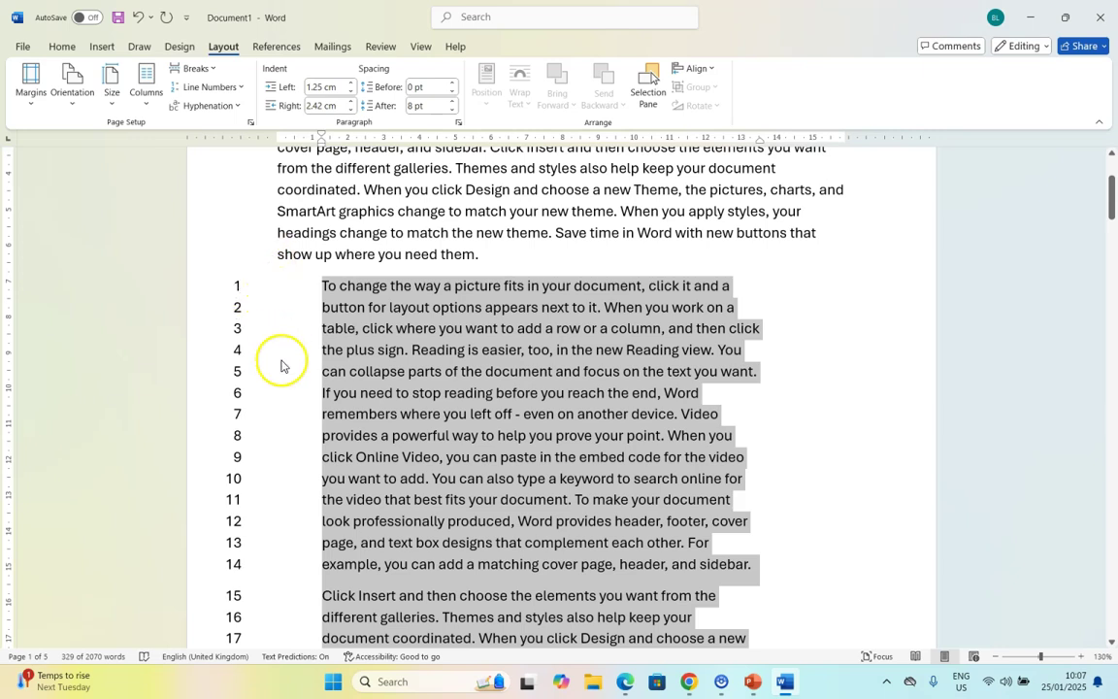
pyautogui.click(209, 87)
pyautogui.click(224, 200)
# Set line numbering Count by to 5 so the margin shows 5, 10, 15.
pyautogui.click(585, 482)
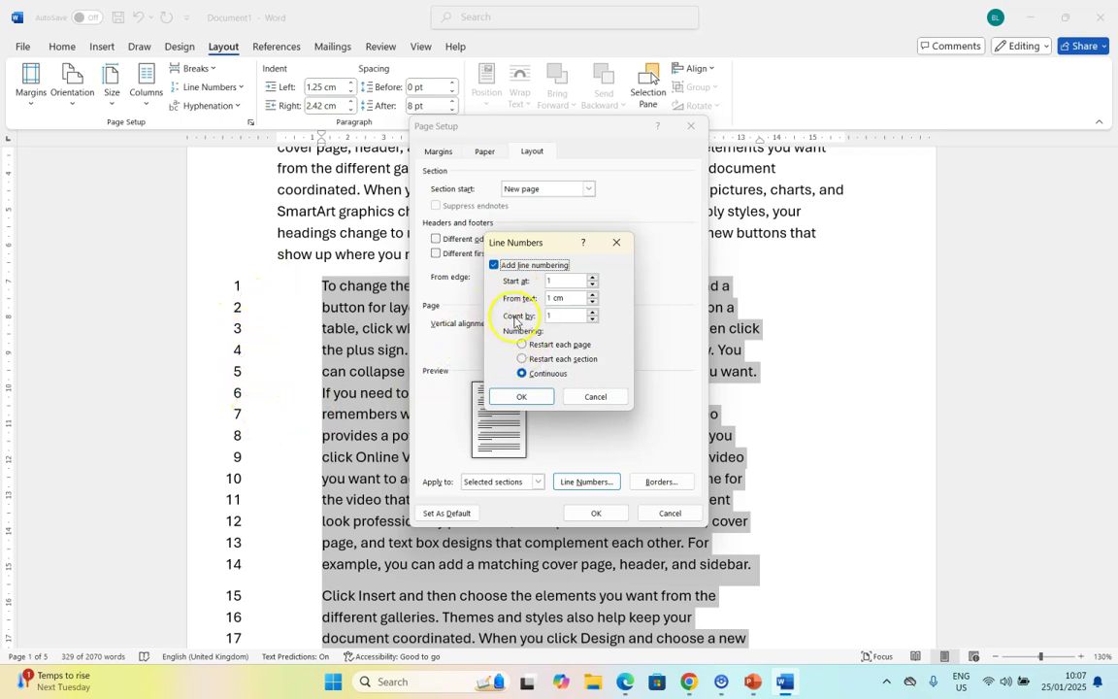
pyautogui.click(592, 312)
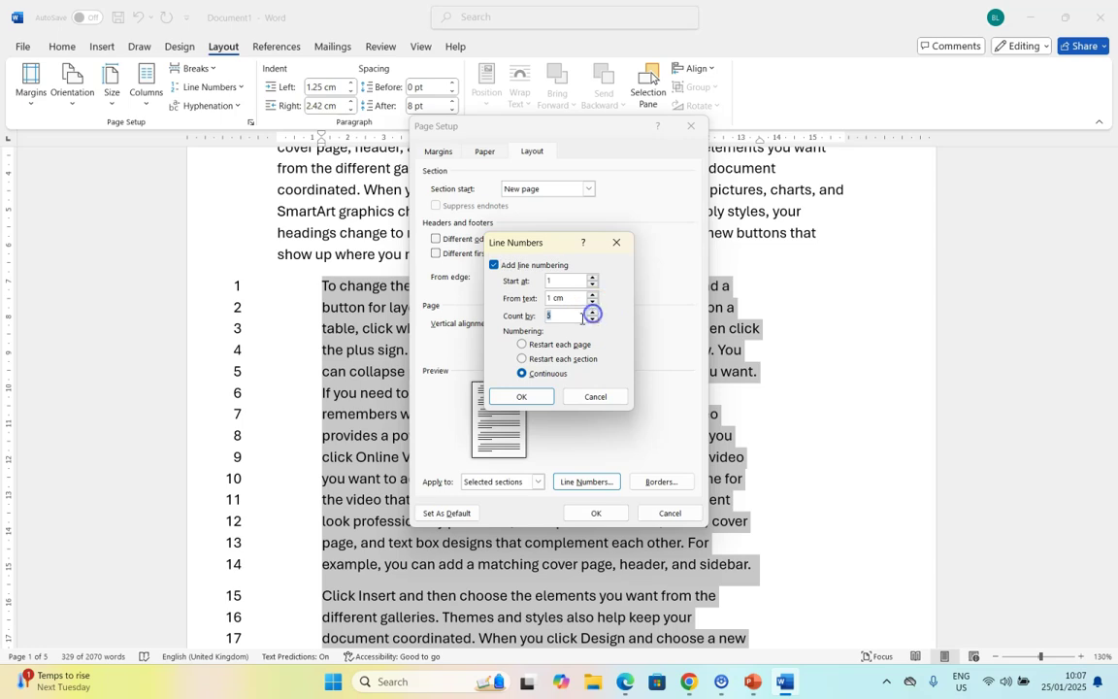
pyautogui.click(536, 397)
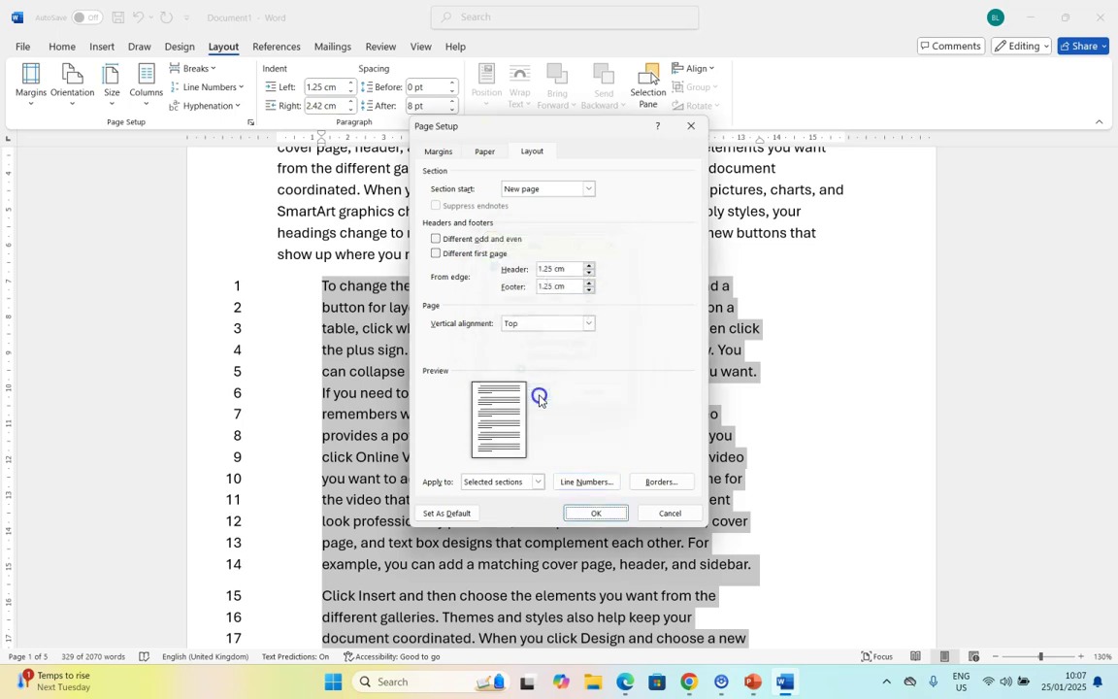
pyautogui.click(597, 512)
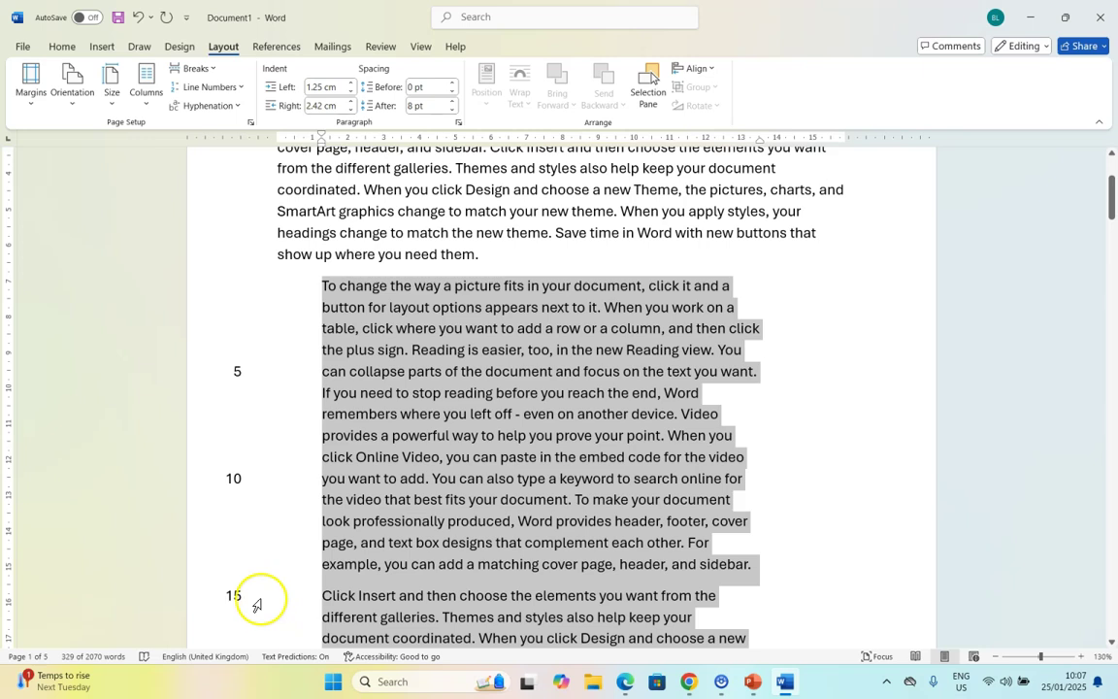
pyautogui.scroll(-5, 254, 602)
pyautogui.scroll(4, 250, 602)
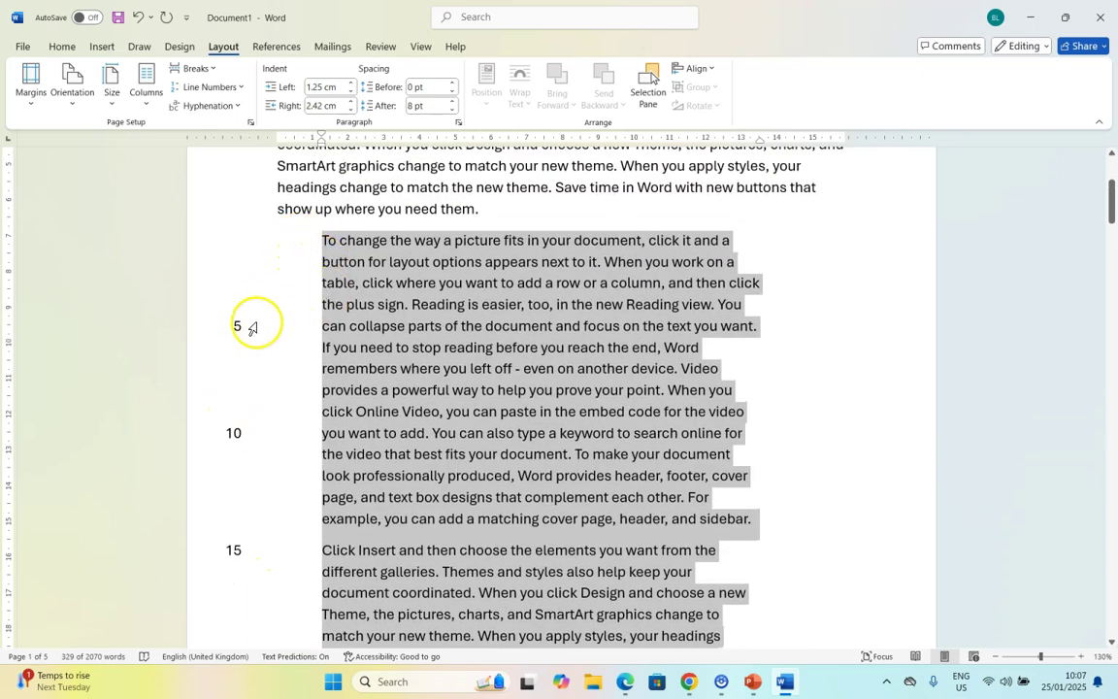
pyautogui.scroll(-5, 306, 427)
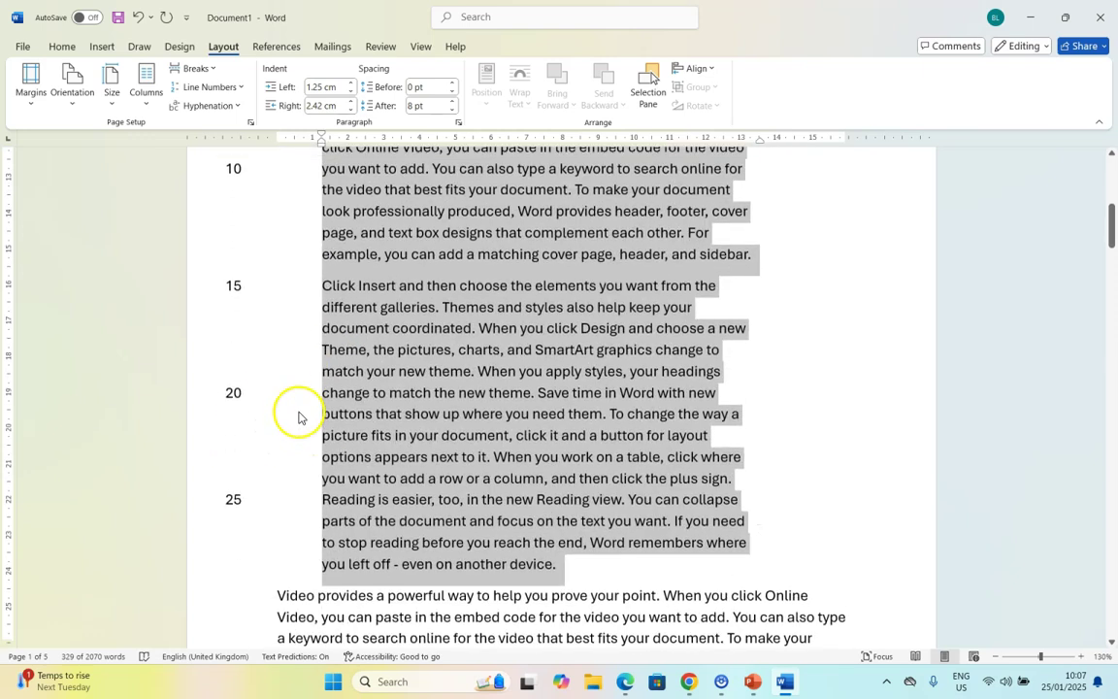
pyautogui.scroll(4, 300, 527)
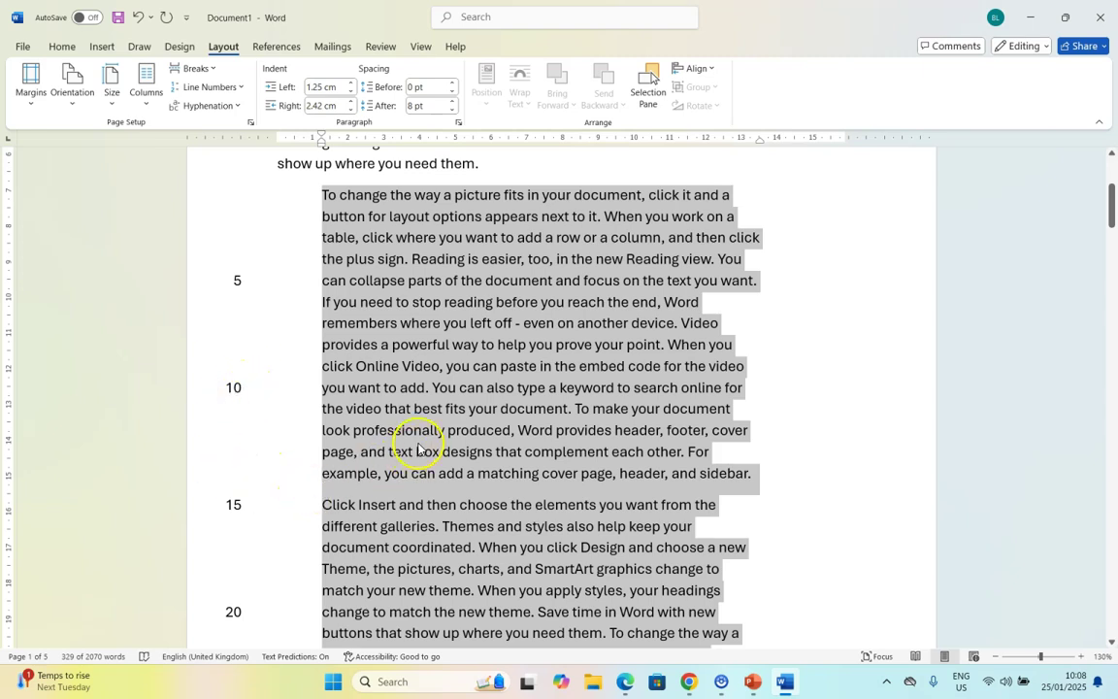
pyautogui.click(444, 254)
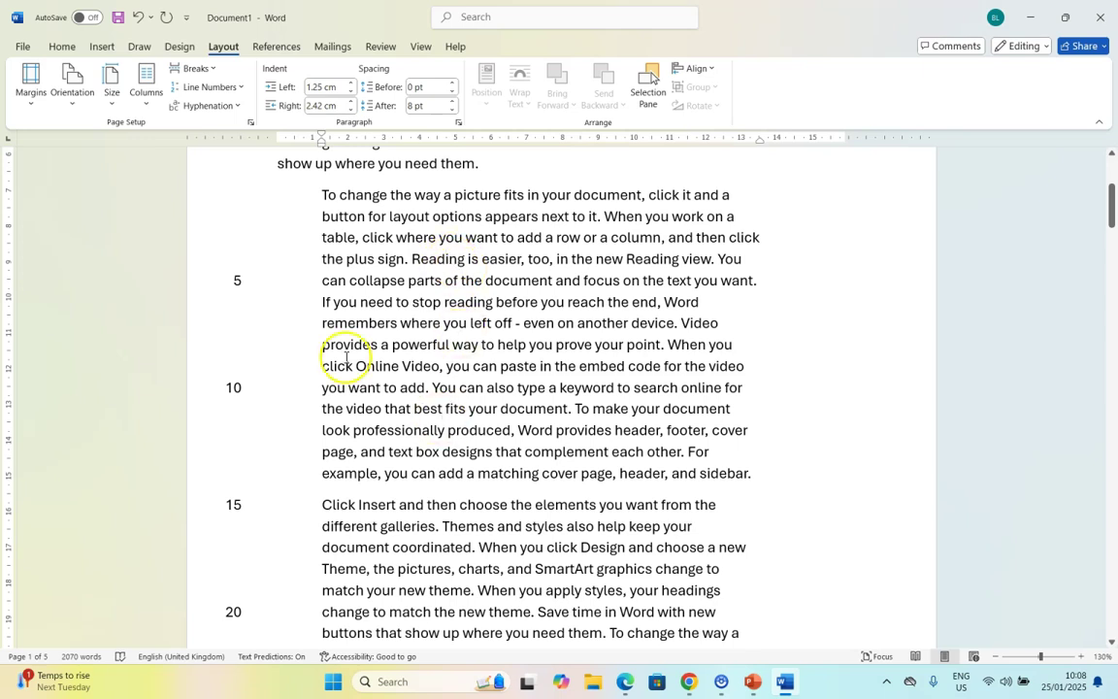
pyautogui.click(243, 89)
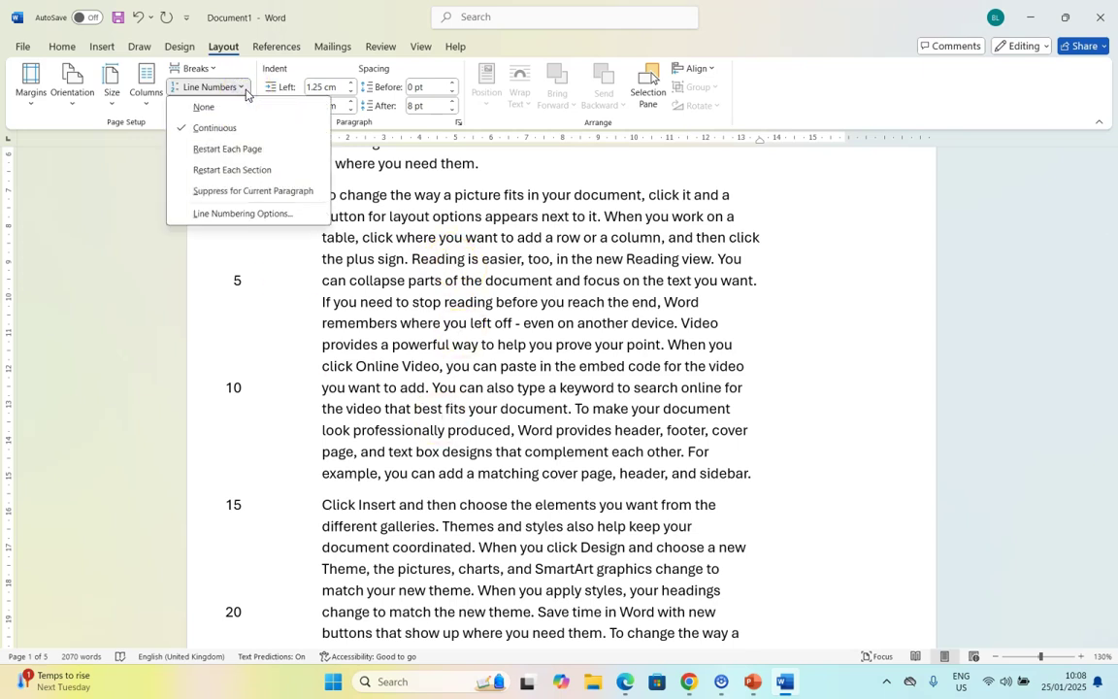
pyautogui.click(555, 317)
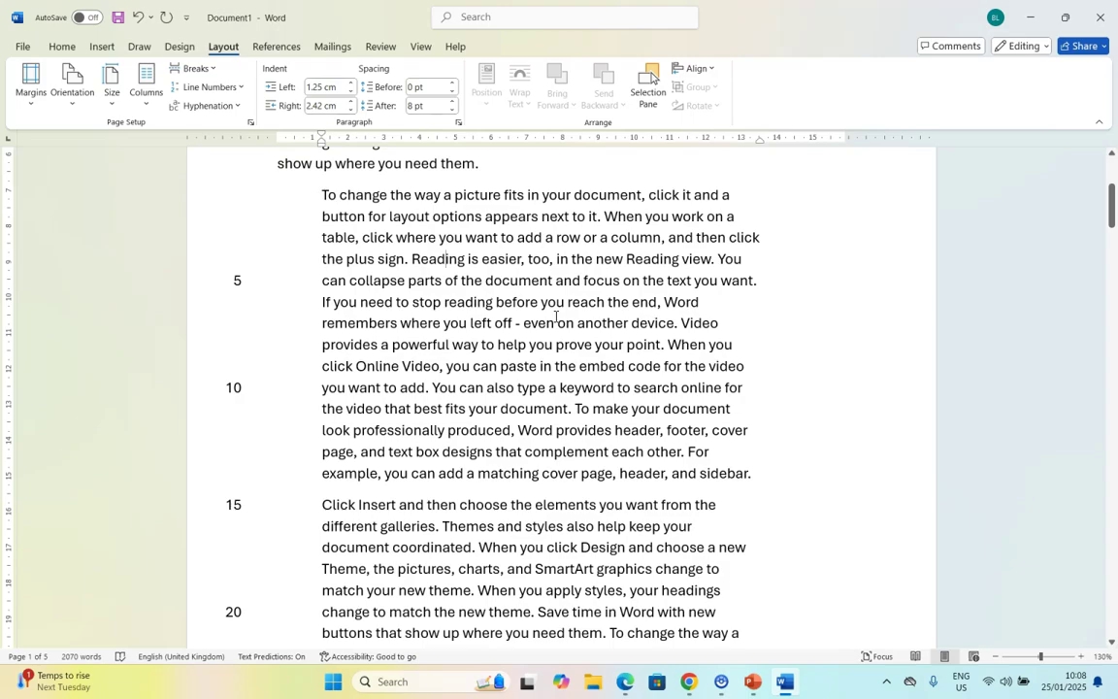